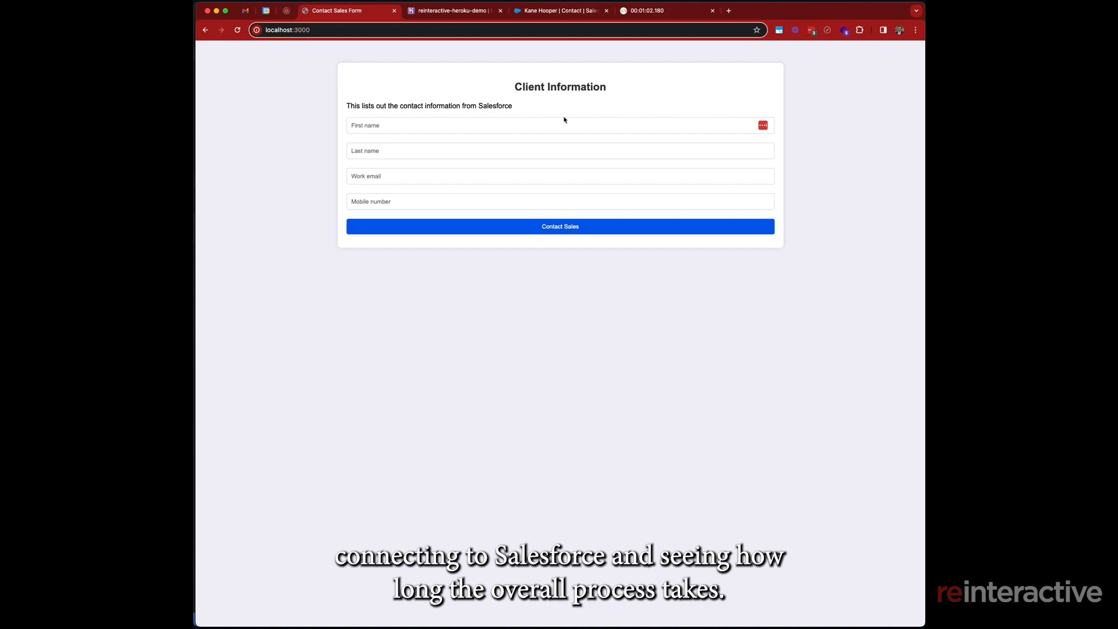
# Step: Pause and reset the Online Stopwatch to zero, then start it timing again
pyautogui.click(670, 10)
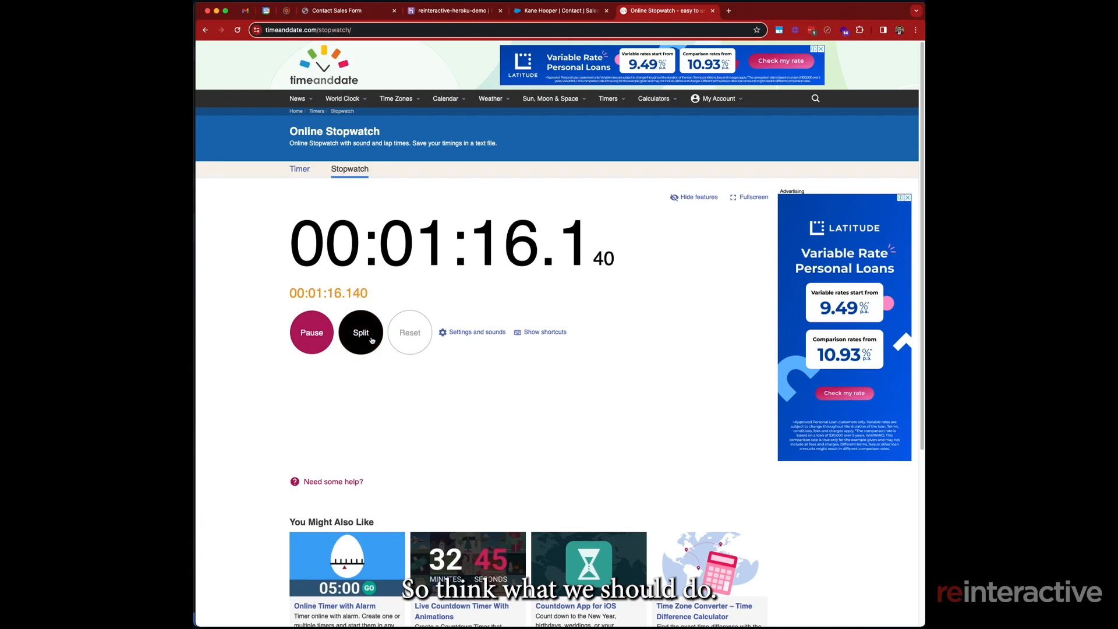
pyautogui.press('space')
pyautogui.click(414, 341)
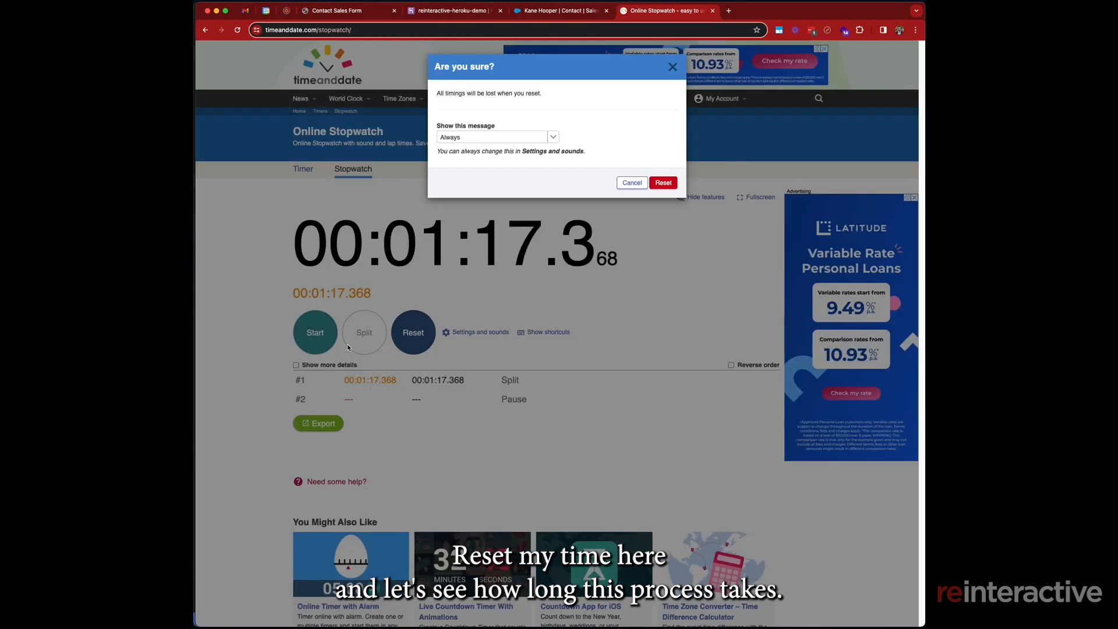
pyautogui.click(668, 186)
pyautogui.click(312, 333)
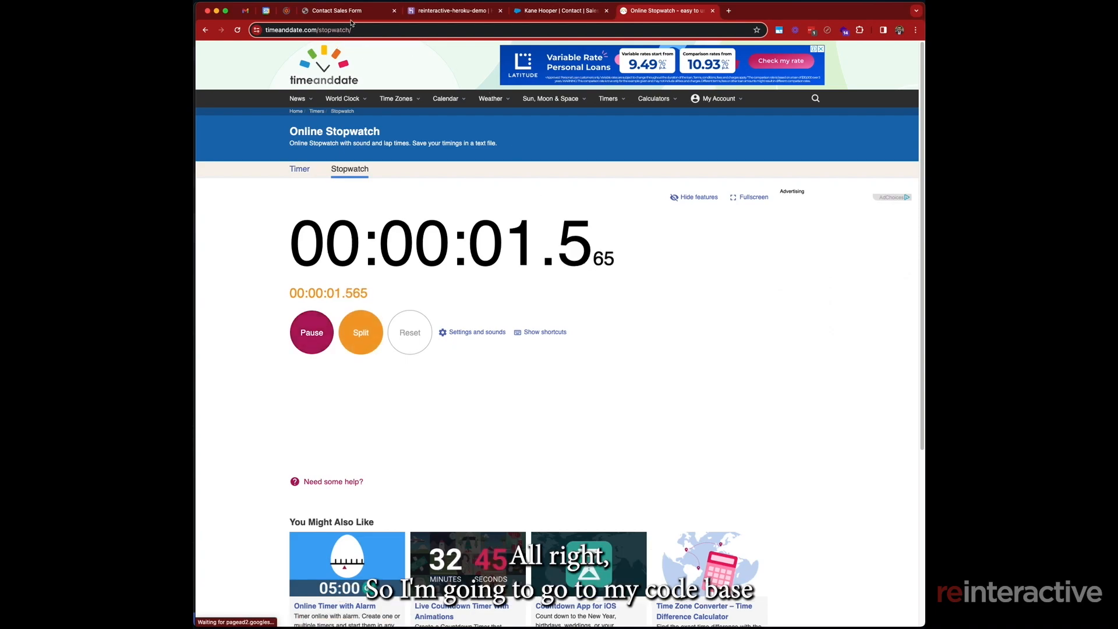
# Step: Clear the VS Code terminal, stage all files and commit them with message 'message'
pyautogui.press('super+Tab')
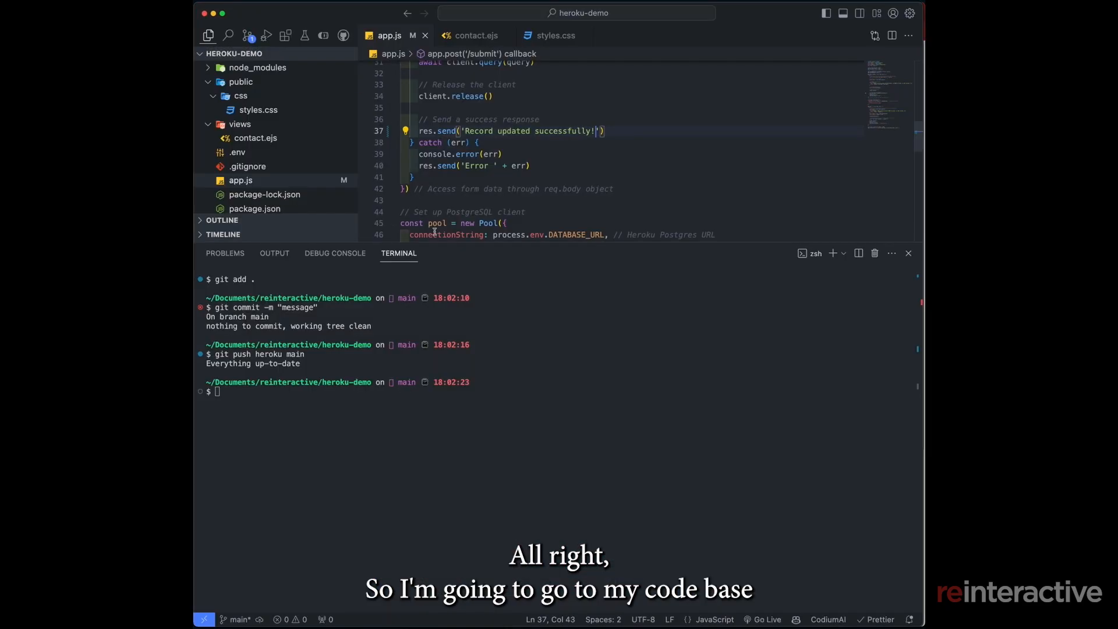
pyautogui.click(301, 395)
pyautogui.press('super+k')
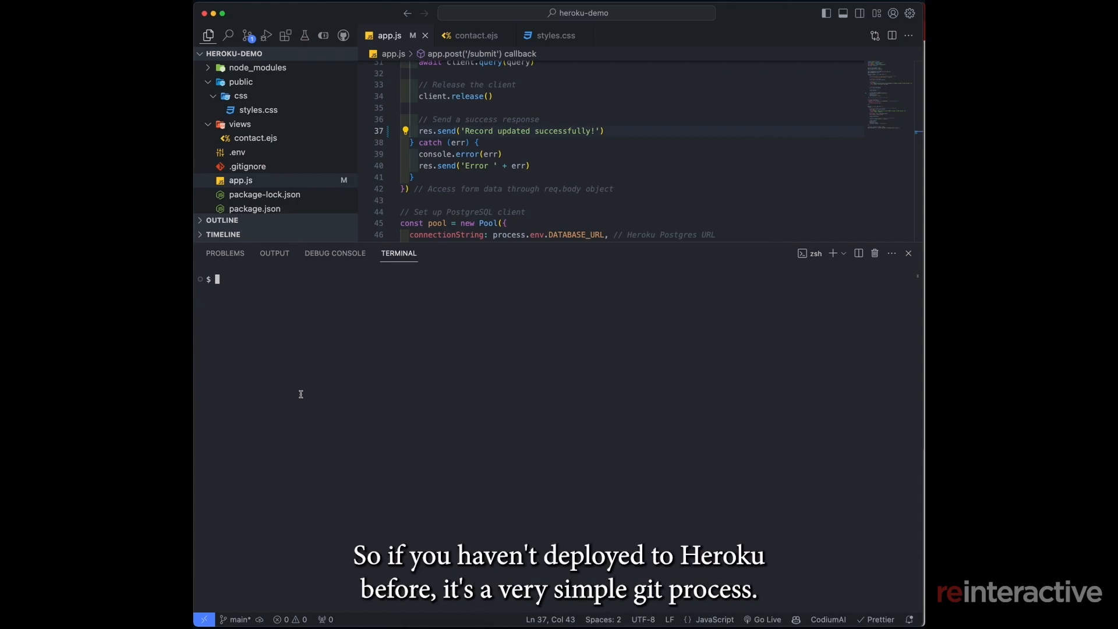
pyautogui.write('git add .')
pyautogui.press('Return')
pyautogui.write('git commit -m "message')
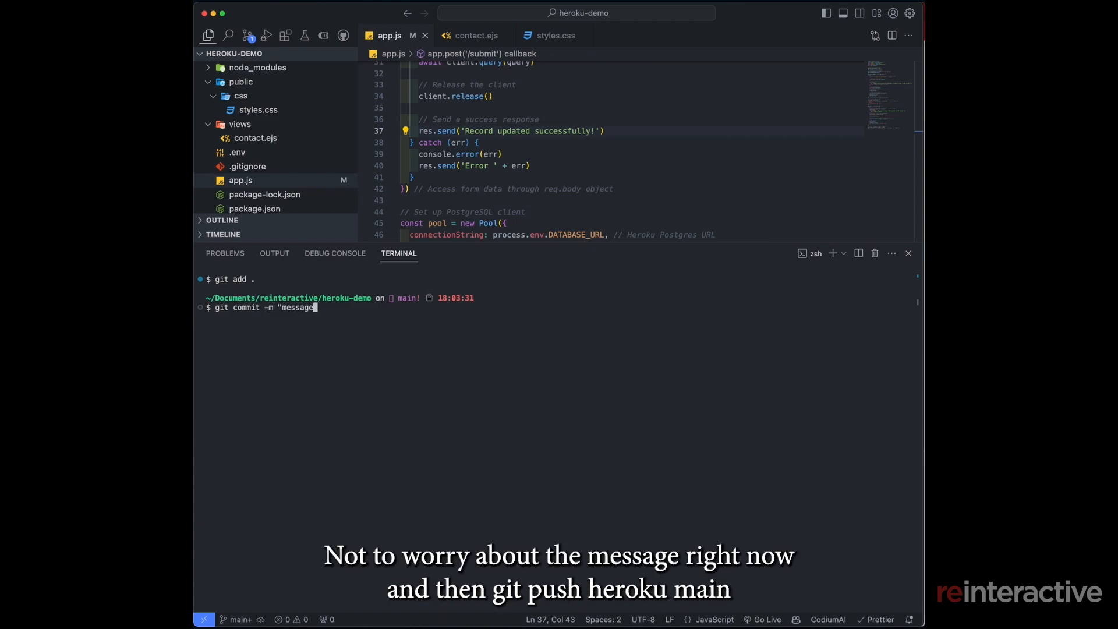
pyautogui.write('"')
pyautogui.press('Return')
# Step: Push the code to heroku main, deploying the app as release v7
pyautogui.write('git push heroku main')
pyautogui.press('Return')
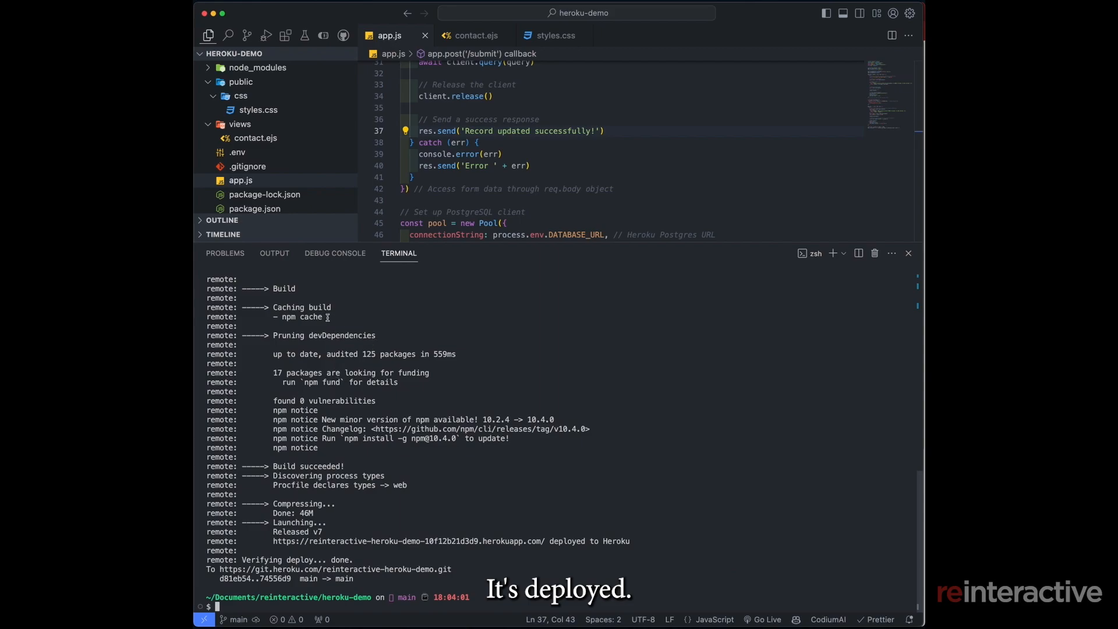
pyautogui.press('super+Tab')
pyautogui.click(439, 14)
# Step: Review the newest build log in Activity, then return to the app Overview showing v7
pyautogui.rightClick(439, 16)
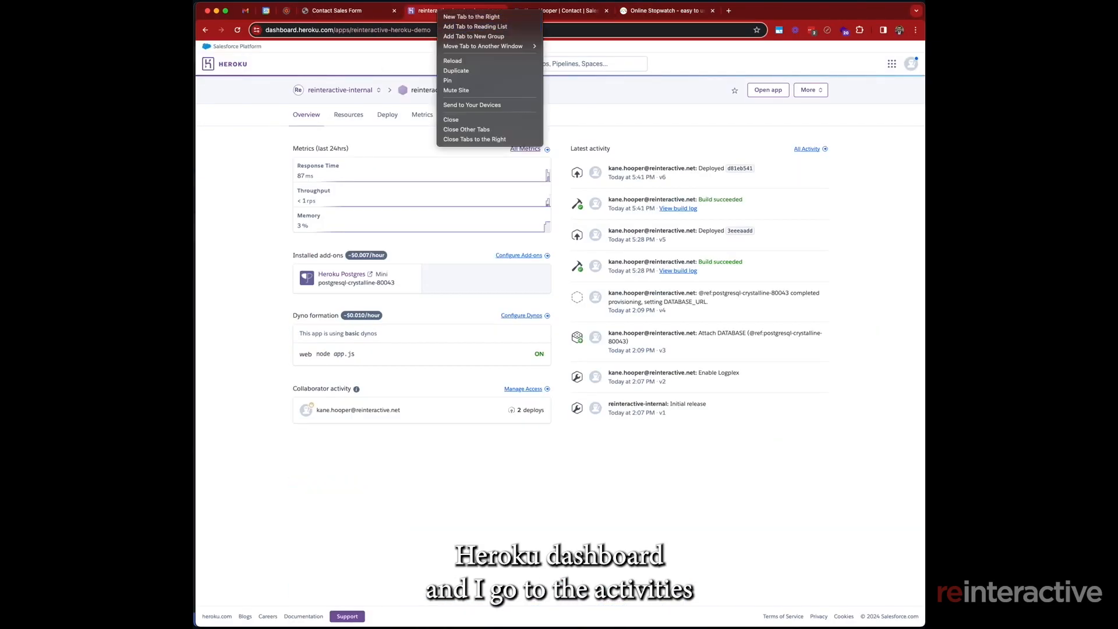
pyautogui.click(254, 173)
pyautogui.click(450, 122)
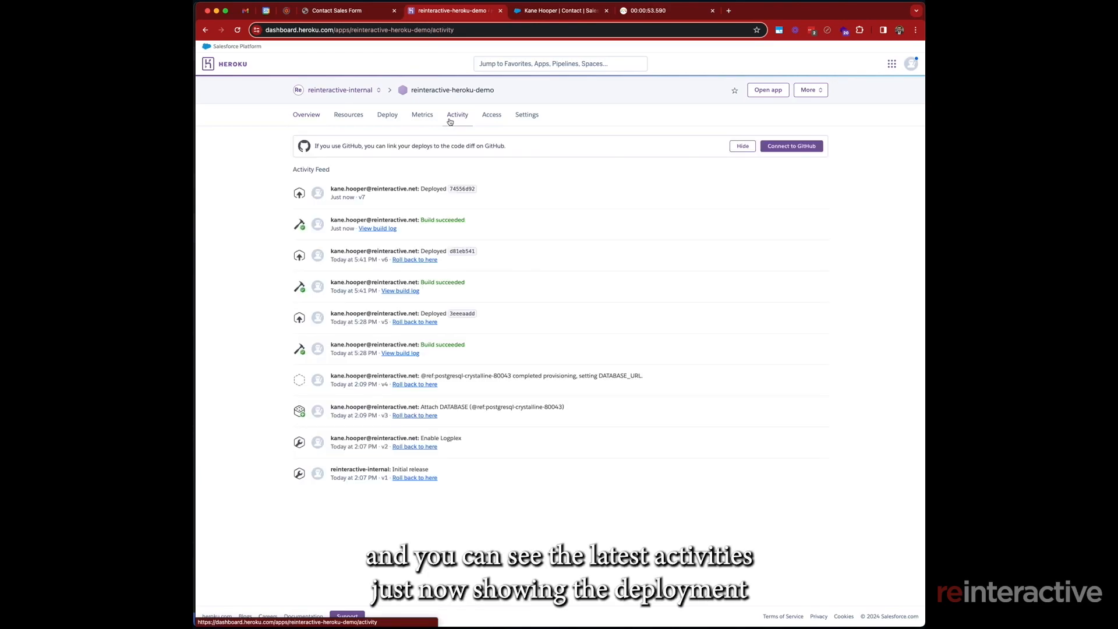
pyautogui.click(392, 230)
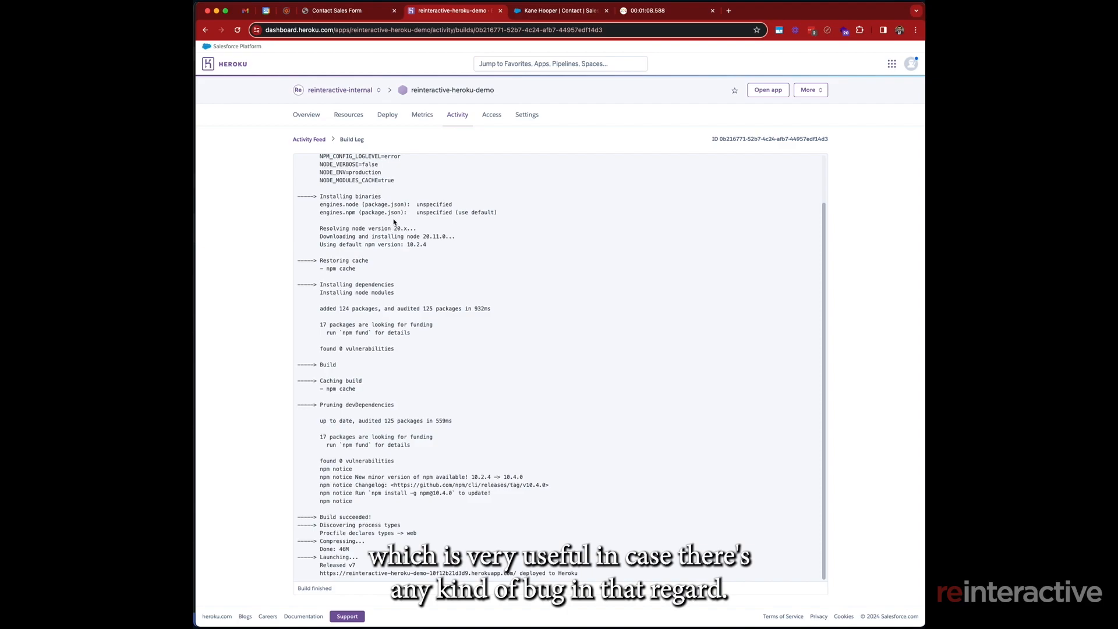
pyautogui.click(313, 117)
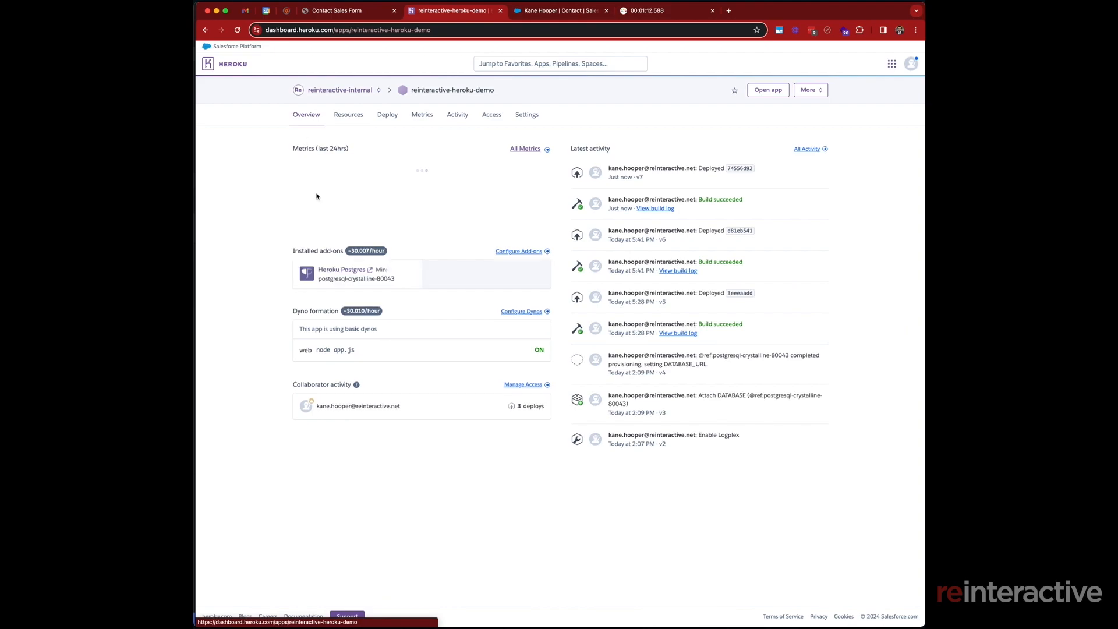
# Step: Highlight the web dyno on Overview, then view Resources with the Heroku Postgres Mini add-on
pyautogui.moveTo(301, 355); pyautogui.dragTo(315, 358)
pyautogui.click(316, 357)
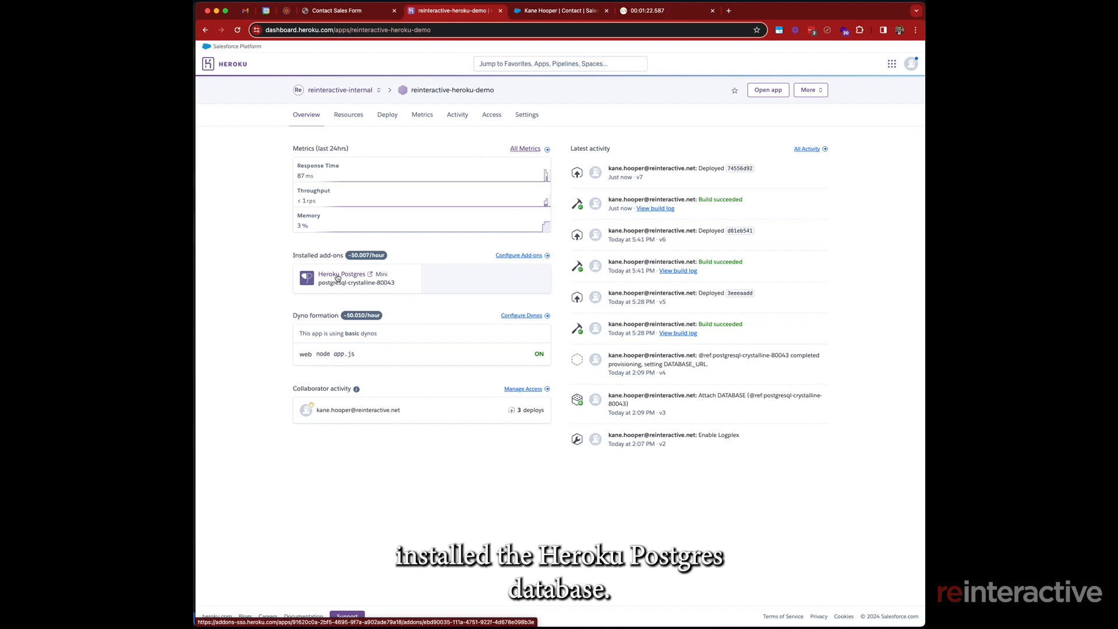
pyautogui.click(345, 124)
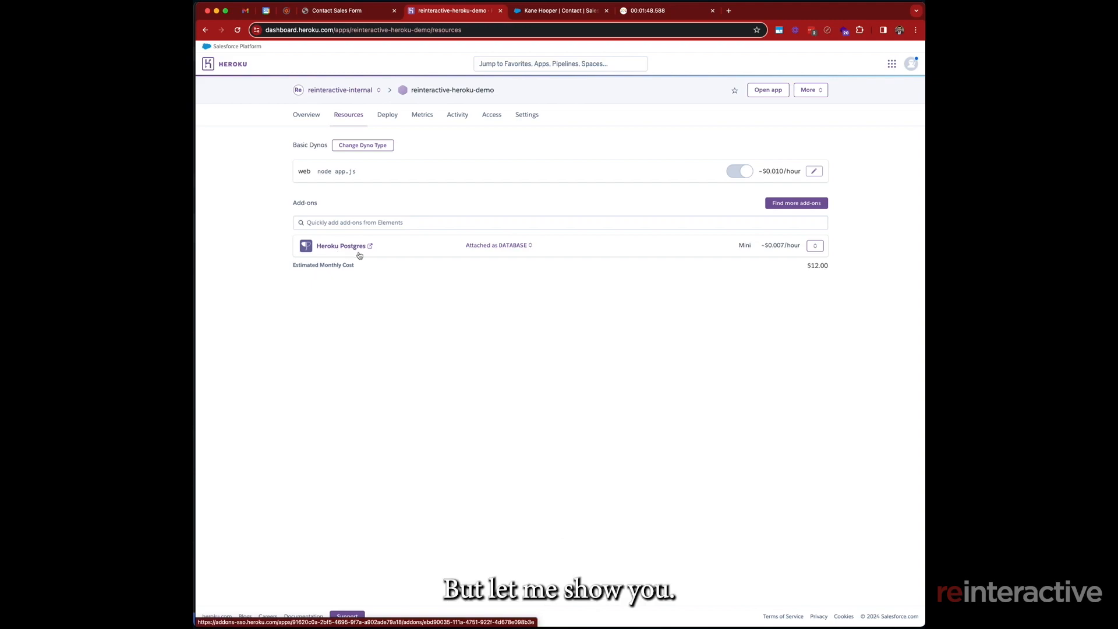
# Step: Install the free Demo Edition of Heroku Connect and open its management page
pyautogui.click(350, 225)
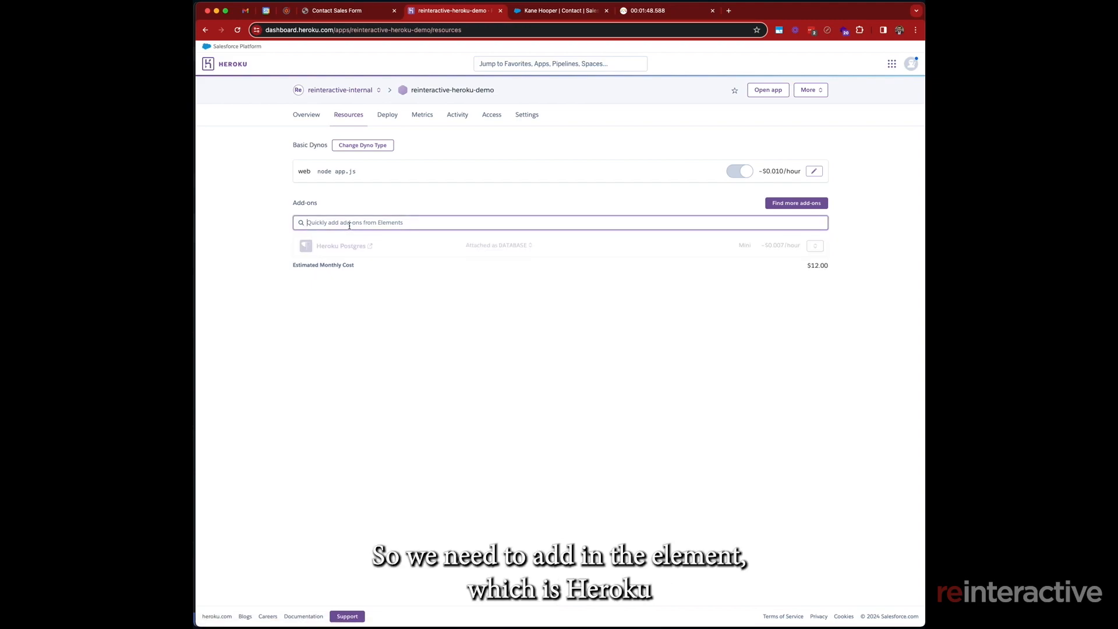
pyautogui.write('heroku co')
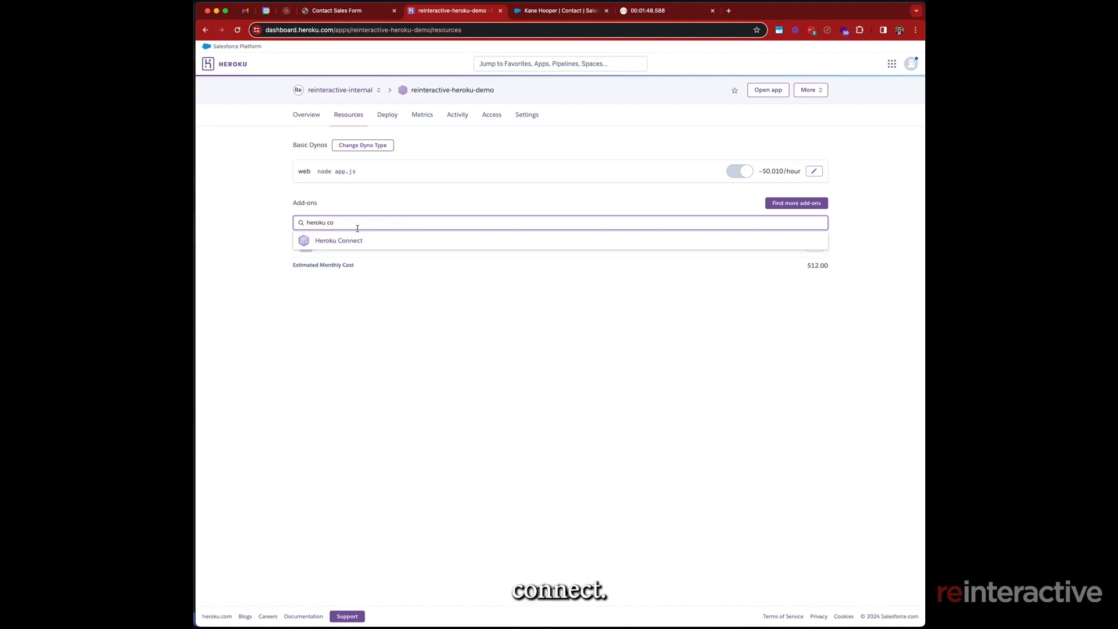
pyautogui.click(354, 242)
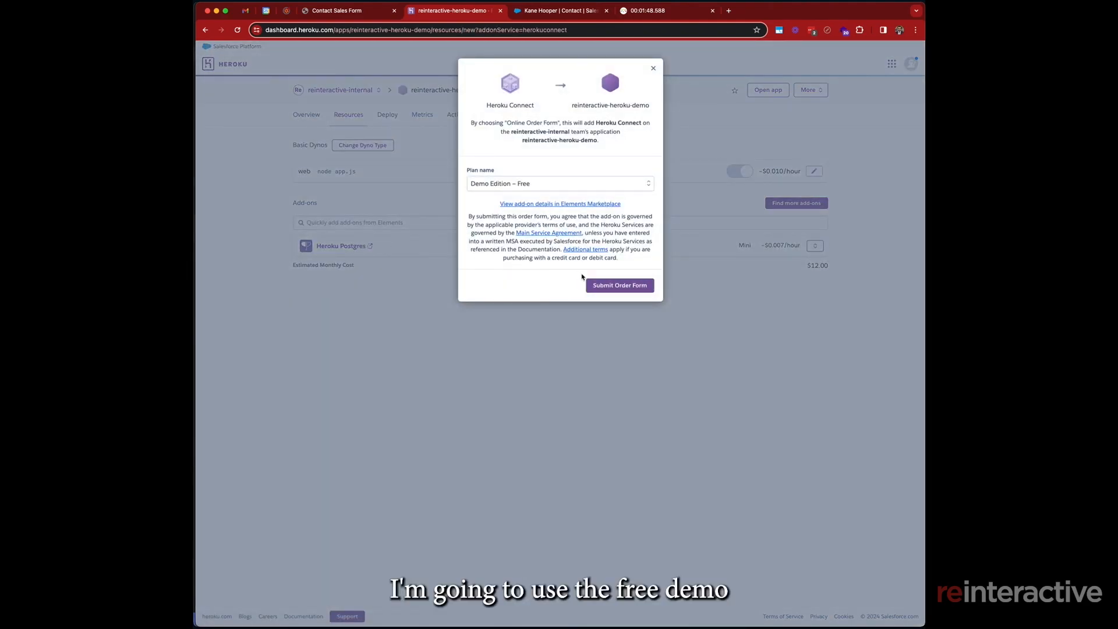
pyautogui.click(603, 285)
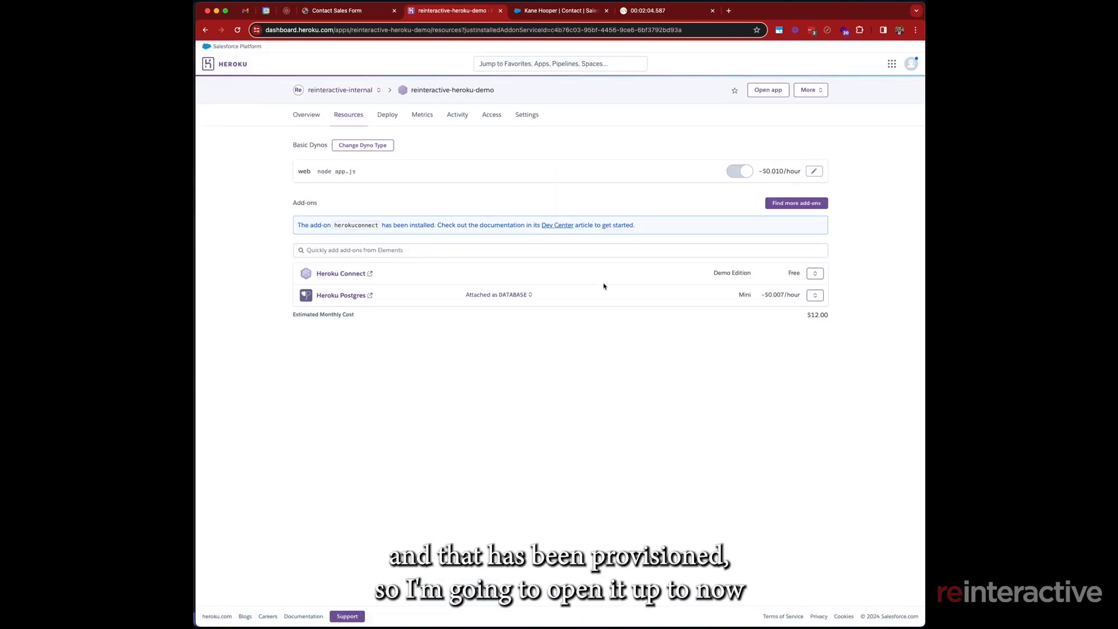
pyautogui.click(367, 277)
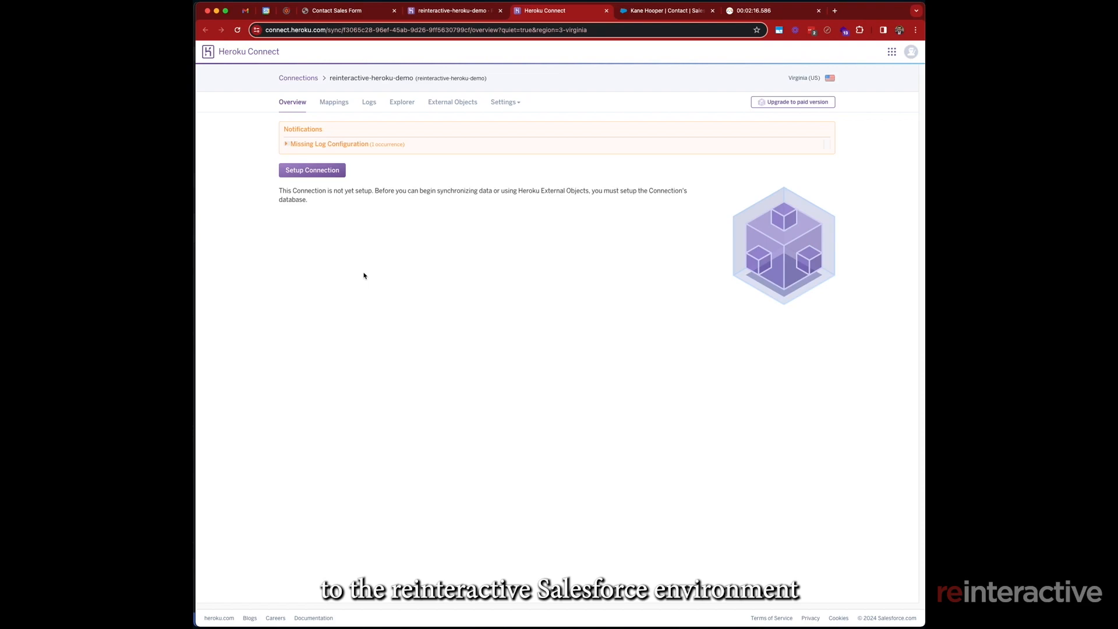
# Step: Set up the connection on DATABASE_URL with the salesforce schema
pyautogui.click(317, 172)
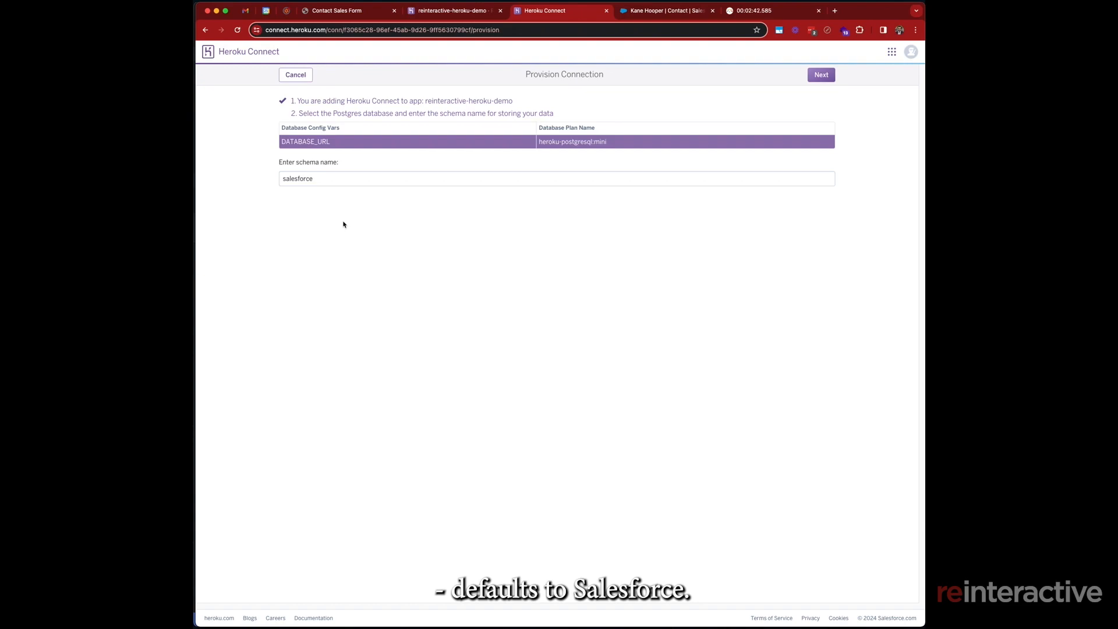
pyautogui.click(826, 78)
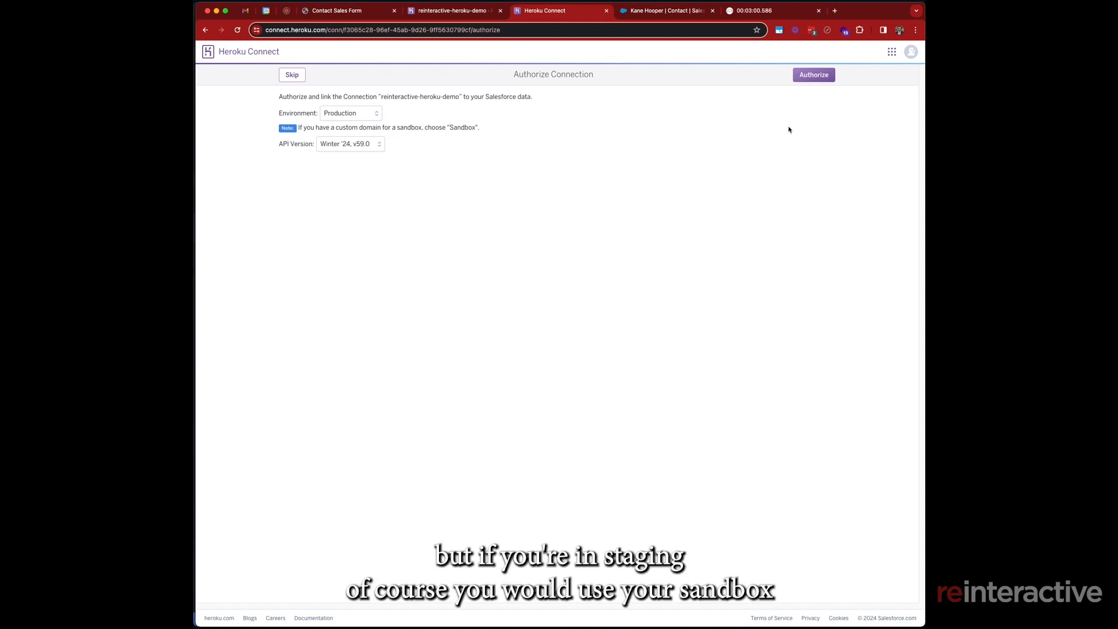
# Step: Authorize the connection by logging in to Salesforce and entering the authenticator verification code
pyautogui.click(808, 78)
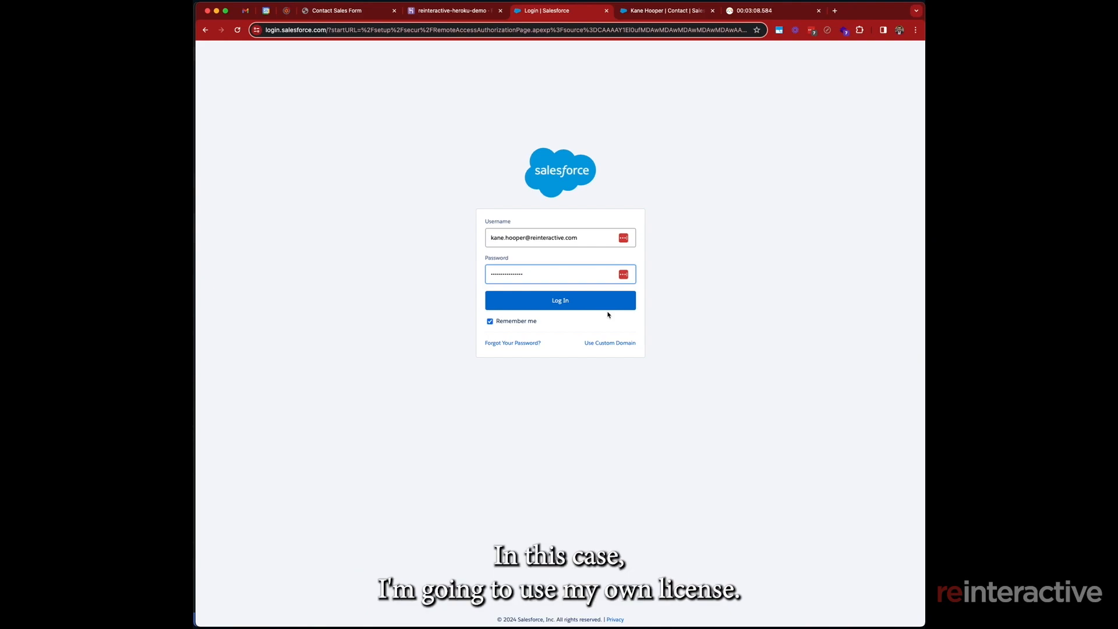
pyautogui.click(561, 300)
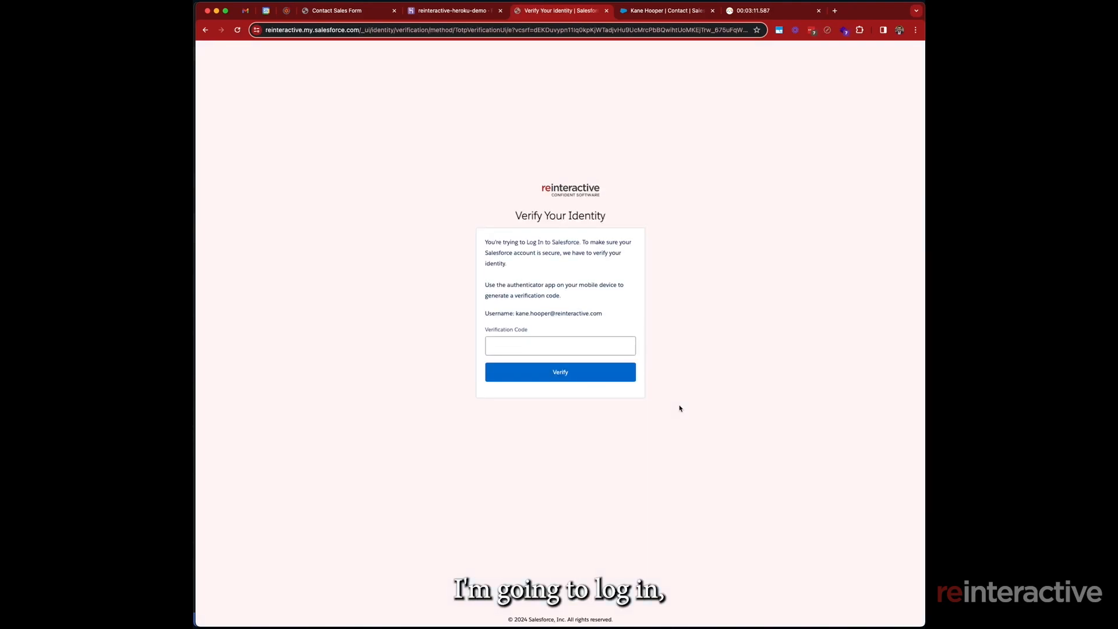
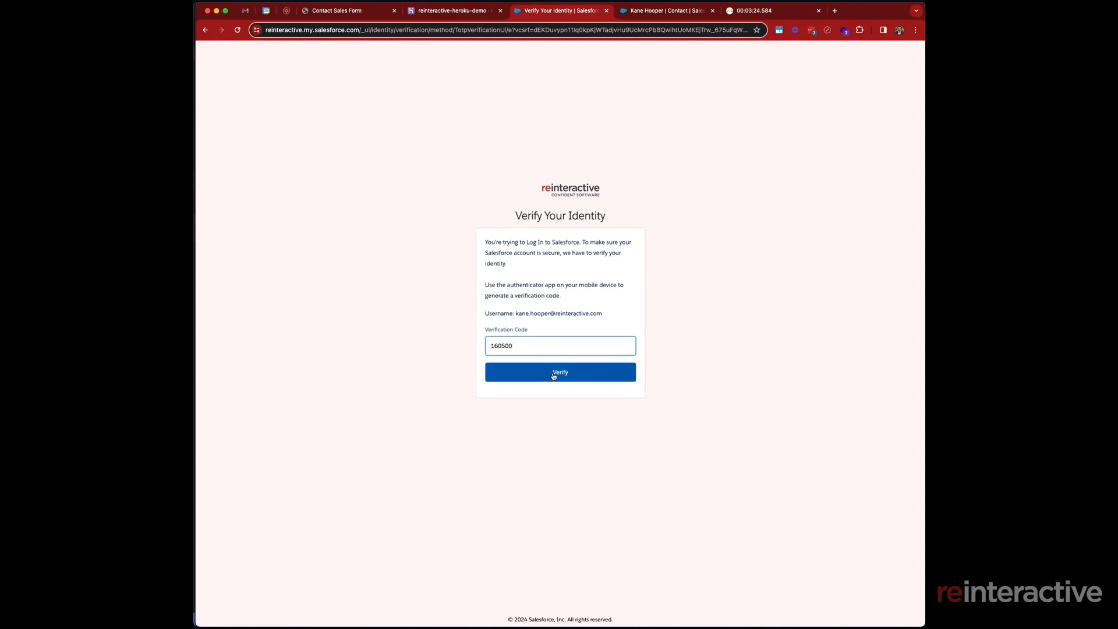
pyautogui.click(552, 377)
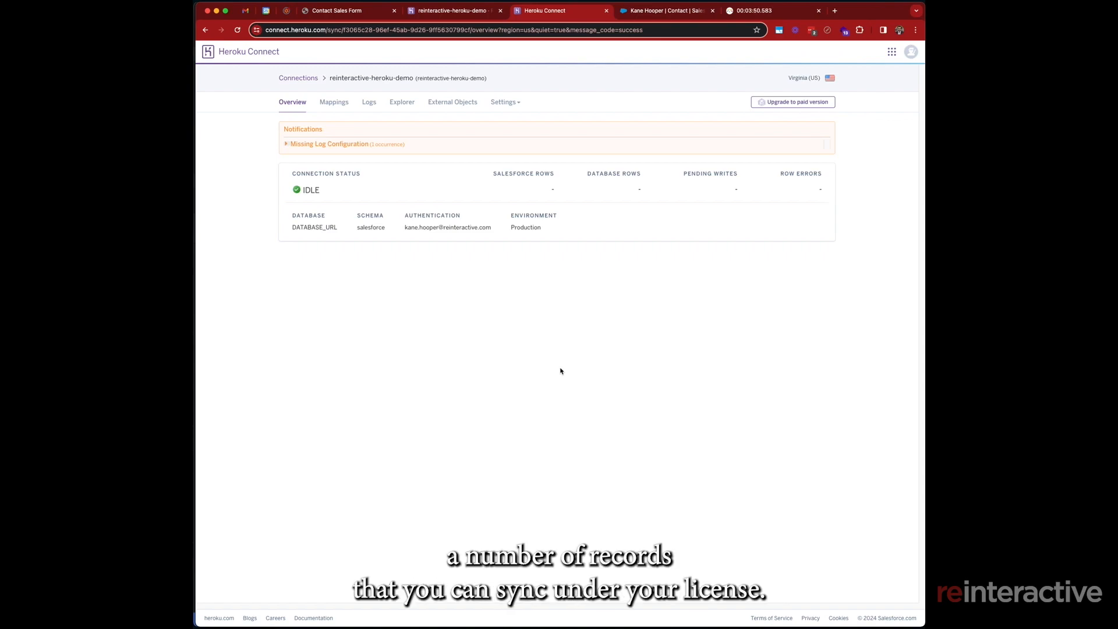
# Step: Start a new mapping and filter the Salesforce objects by 'Contac'
pyautogui.click(333, 105)
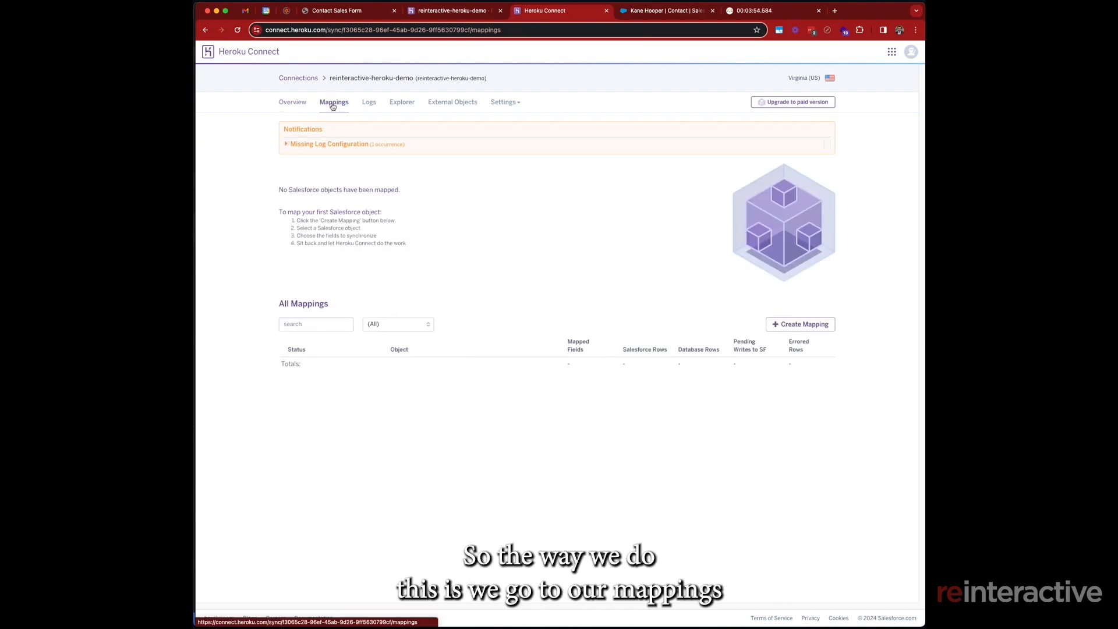
pyautogui.click(796, 328)
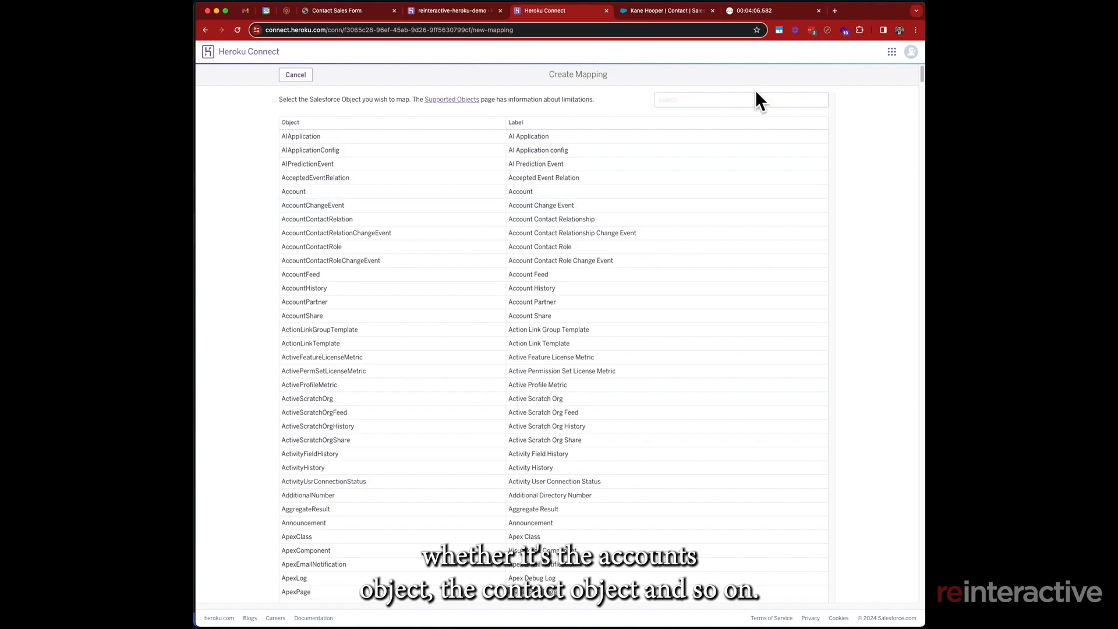
pyautogui.click(690, 98)
pyautogui.write('Contac')
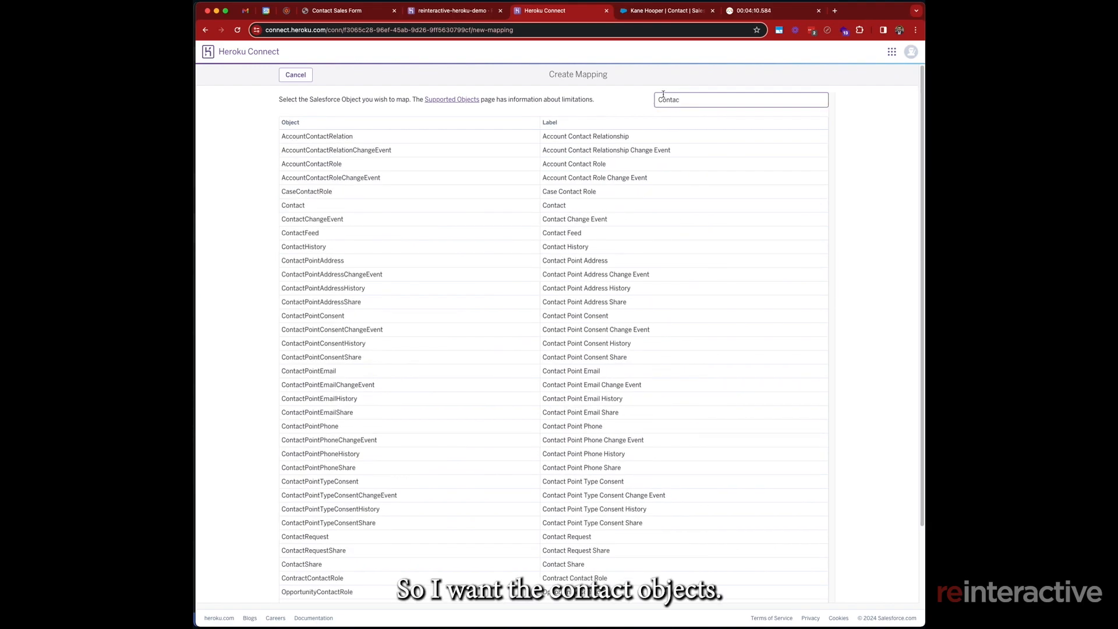
# Step: Map the Contact object, syncing its Email, FirstName, LastName and MobilePhone fields
pyautogui.click(309, 205)
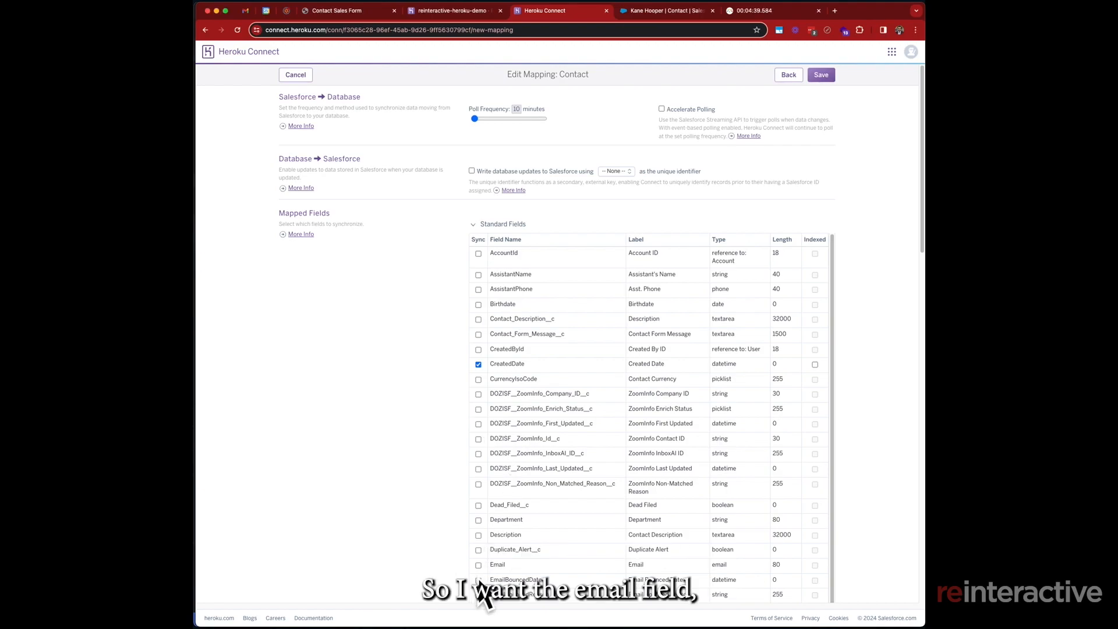
pyautogui.click(478, 565)
pyautogui.scroll(-2, 518, 493)
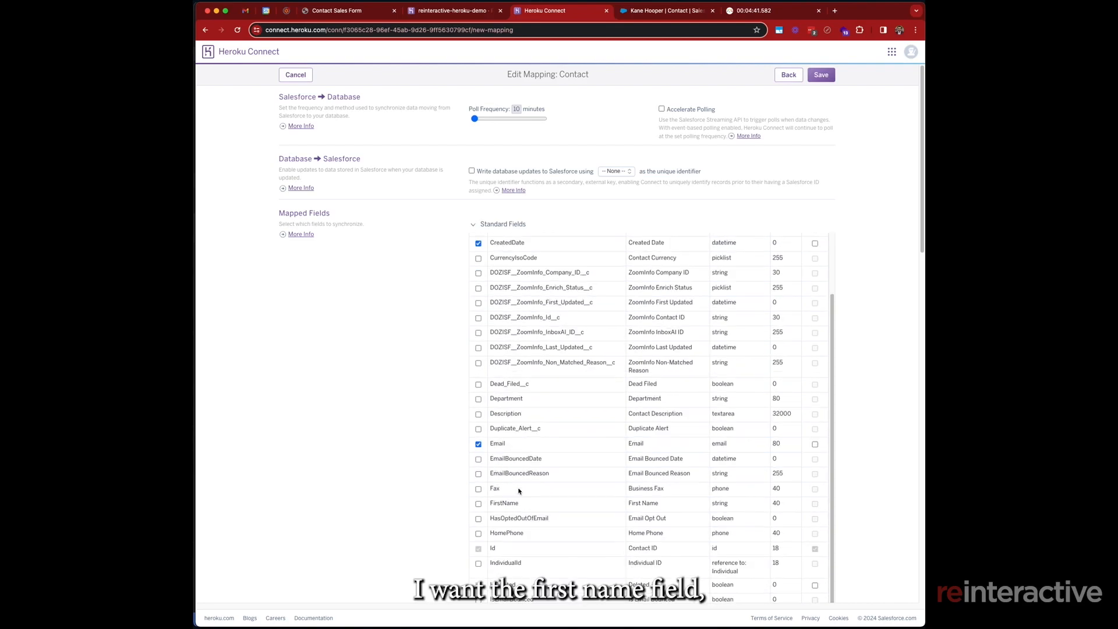
pyautogui.click(478, 502)
pyautogui.scroll(-3, 530, 495)
pyautogui.scroll(-6, 530, 495)
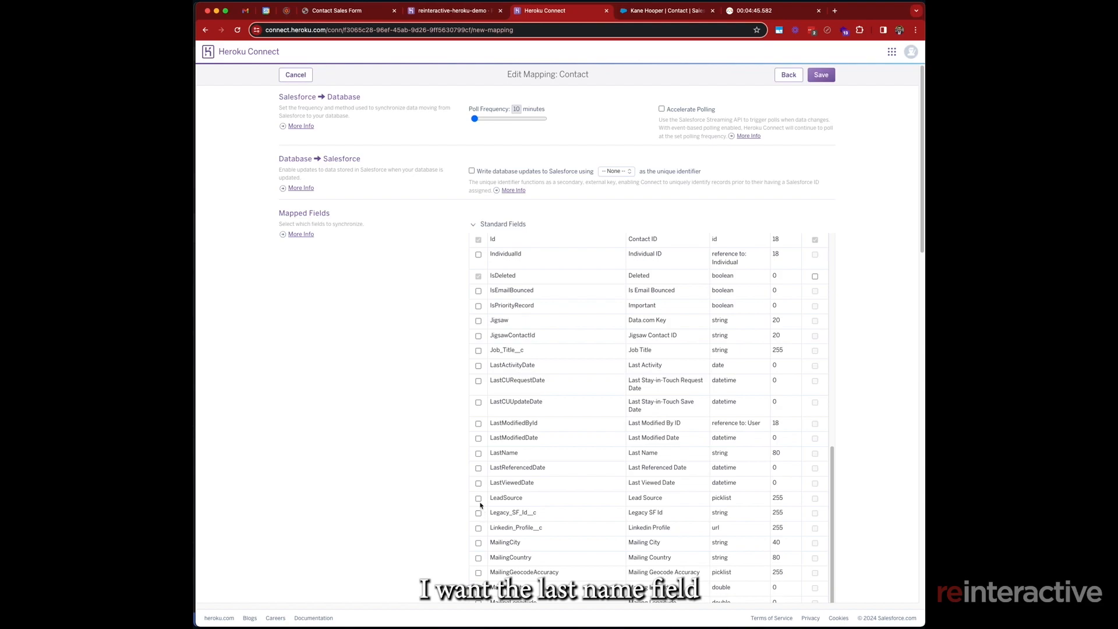
pyautogui.click(478, 453)
pyautogui.scroll(-5, 480, 457)
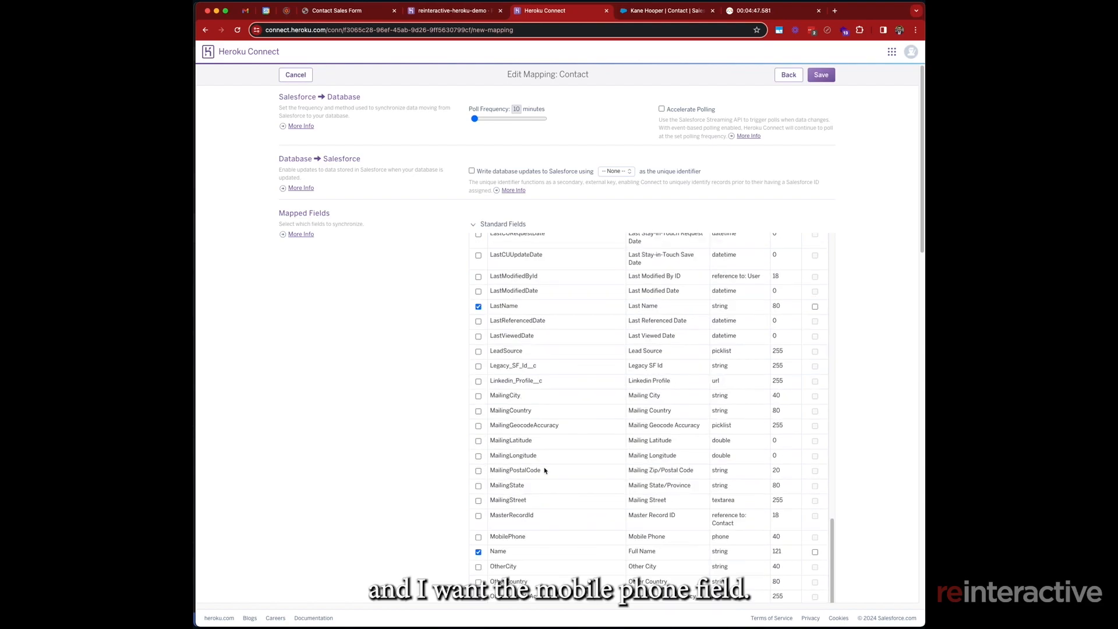
pyautogui.click(479, 537)
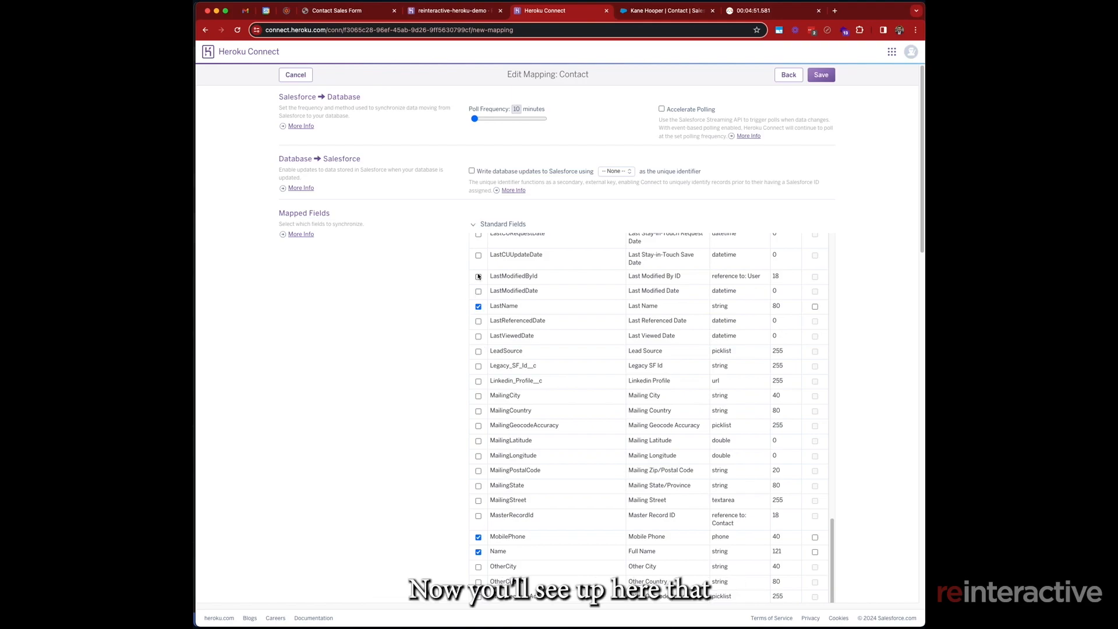
# Step: Enable Salesforce write-back, use s_c__sC_Id__c as unique identifier, accelerate polling, and save
pyautogui.click(472, 171)
pyautogui.click(615, 171)
pyautogui.click(616, 181)
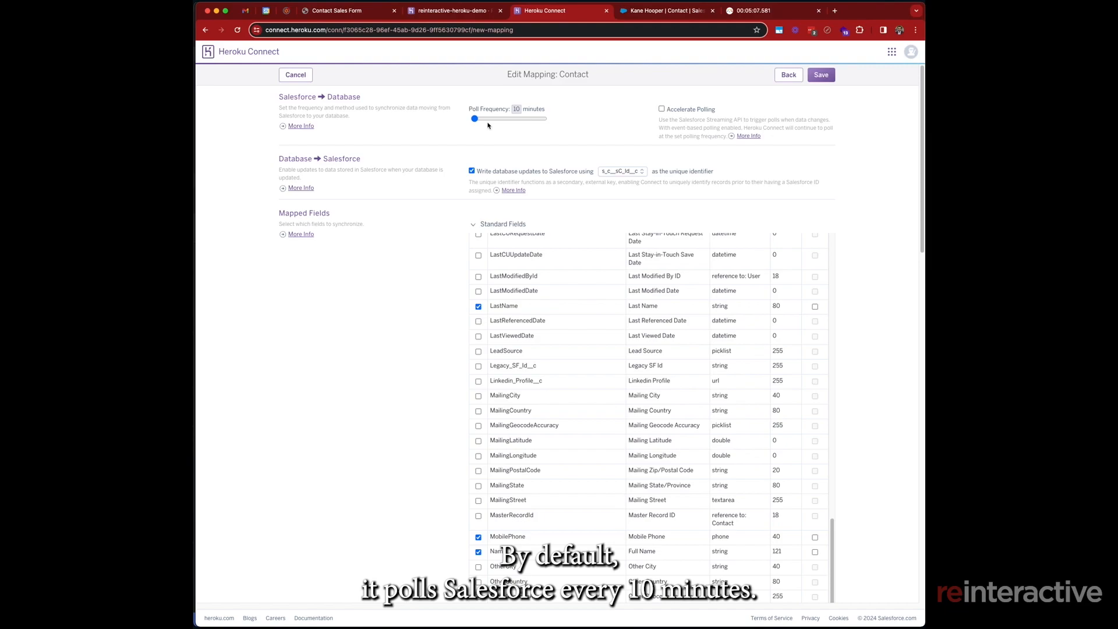
pyautogui.click(662, 110)
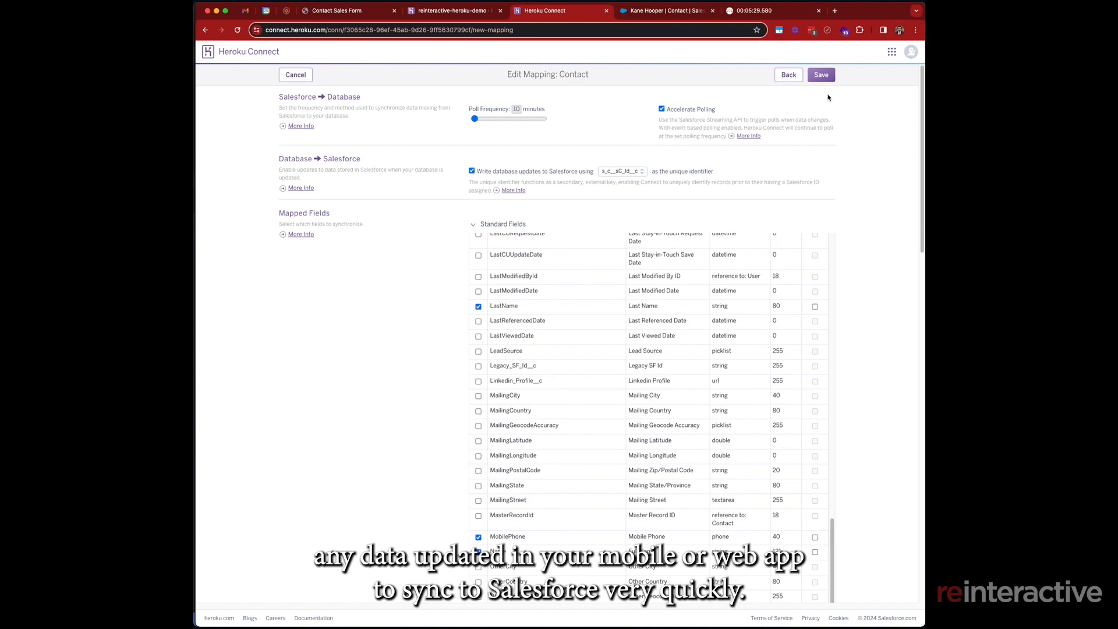
pyautogui.click(821, 75)
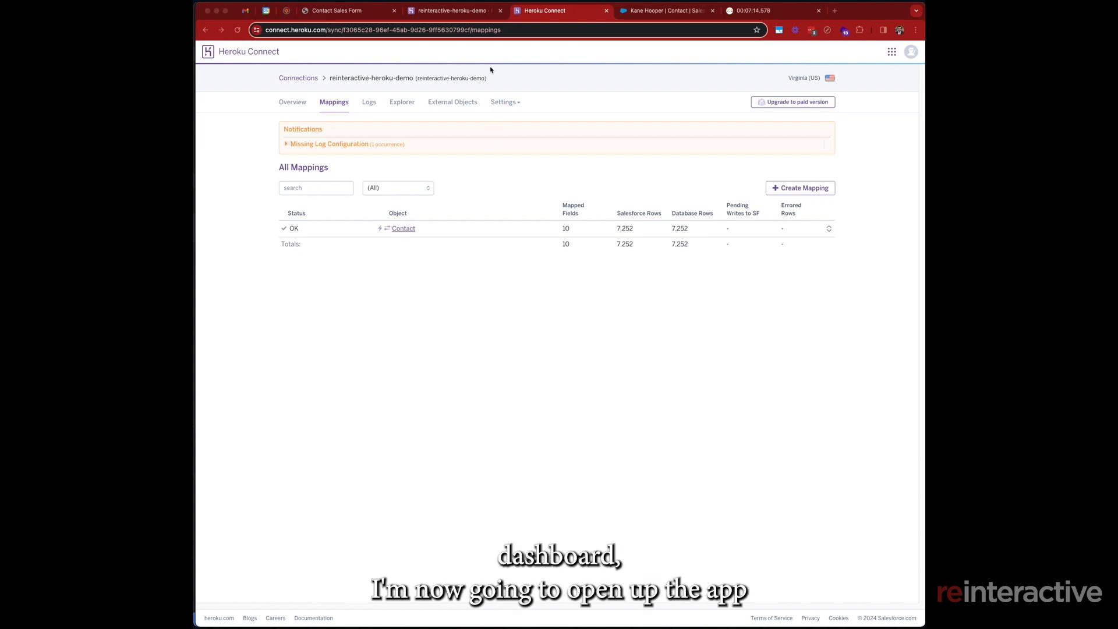
# Step: Launch the deployed app in a new tab from the Heroku dashboard's Resources page
pyautogui.click(466, 12)
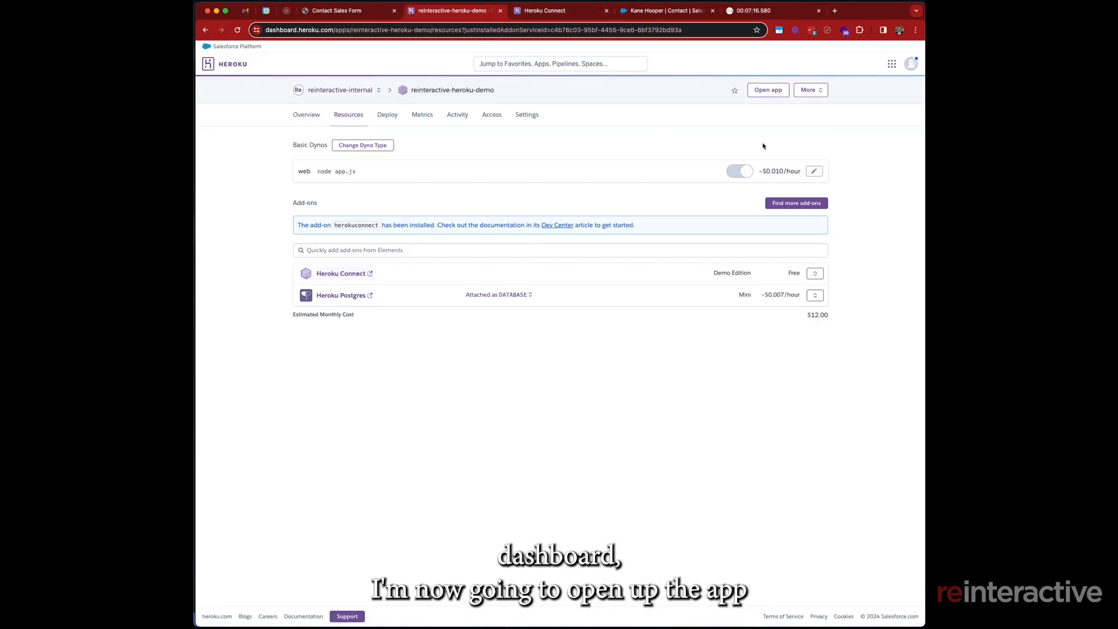
pyautogui.click(767, 92)
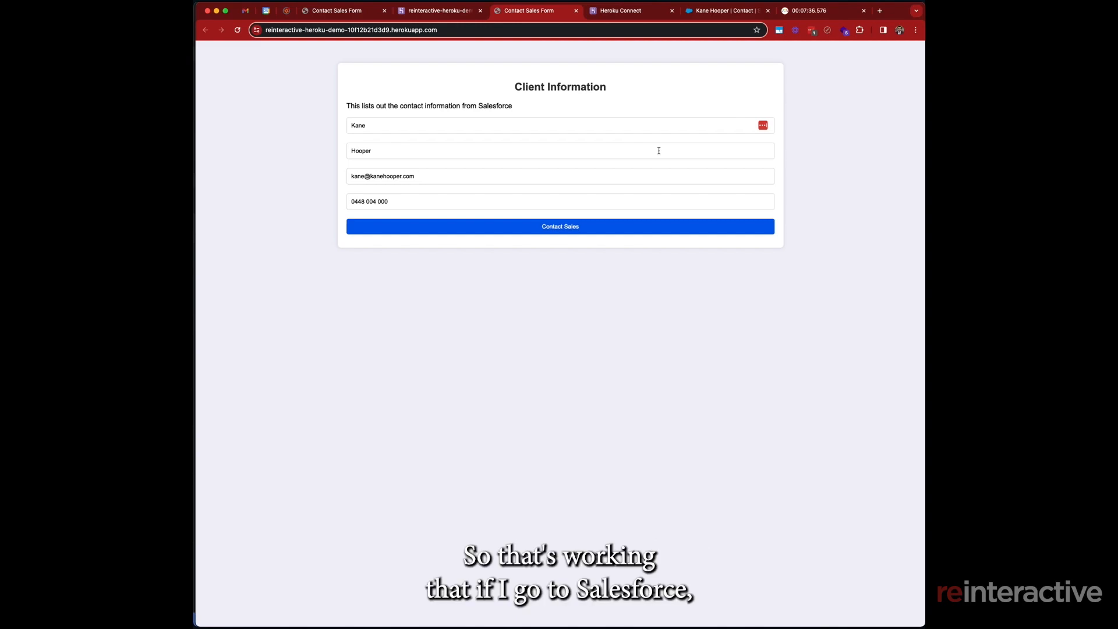
# Step: After checking the Salesforce contact, change the mobile number's ending to 999 and submit the form
pyautogui.click(720, 14)
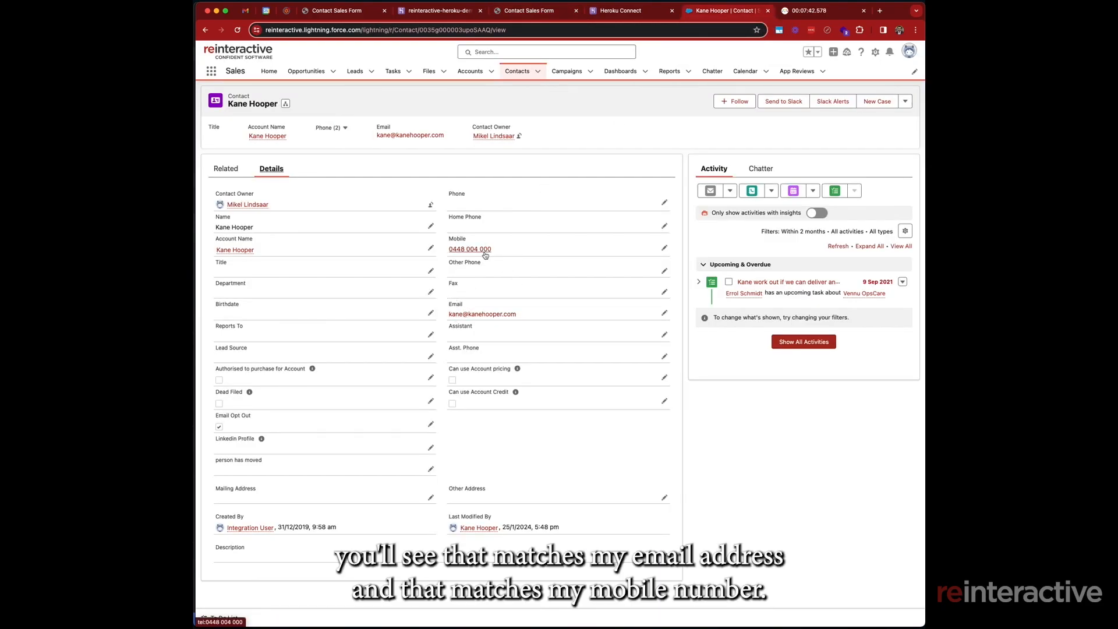
pyautogui.click(524, 11)
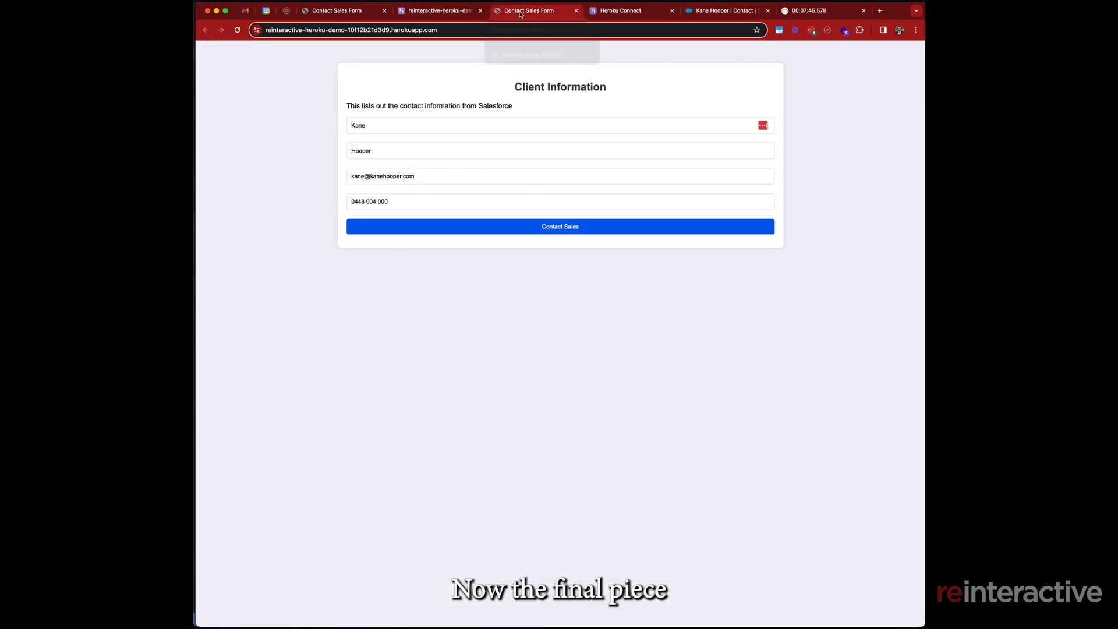
pyautogui.click(403, 203)
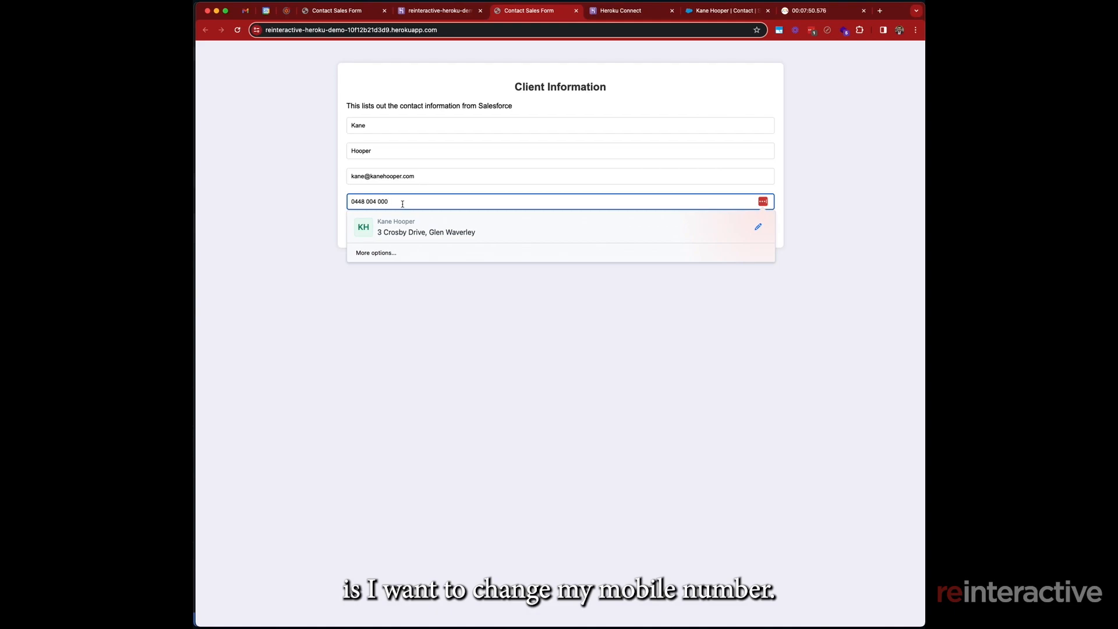
pyautogui.press('BackSpace')
pyautogui.press('BackSpace')
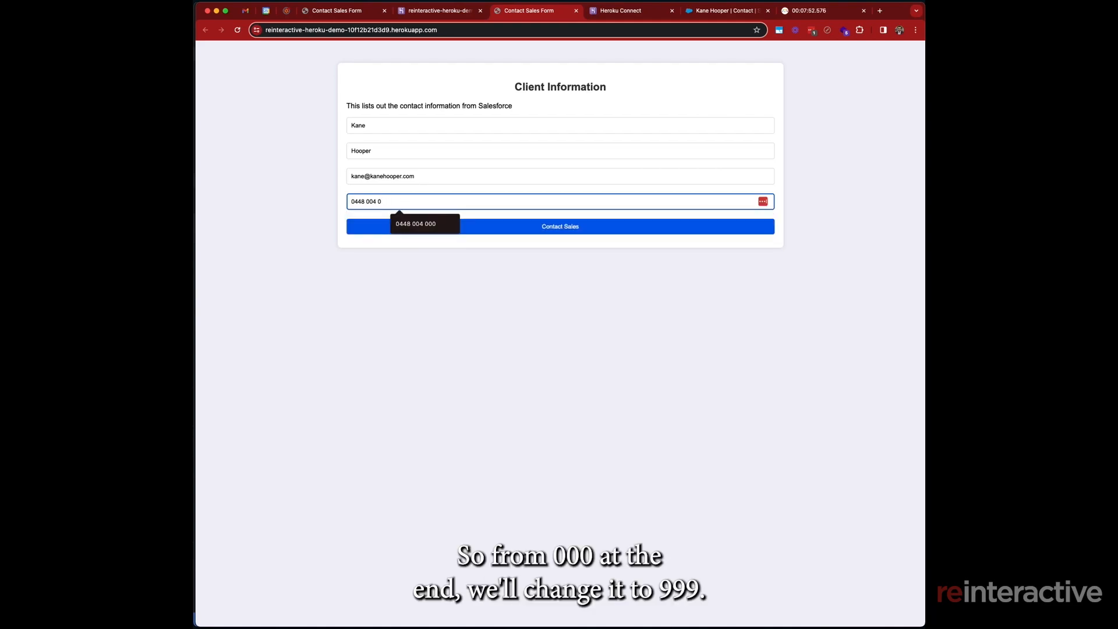
pyautogui.write('9998')
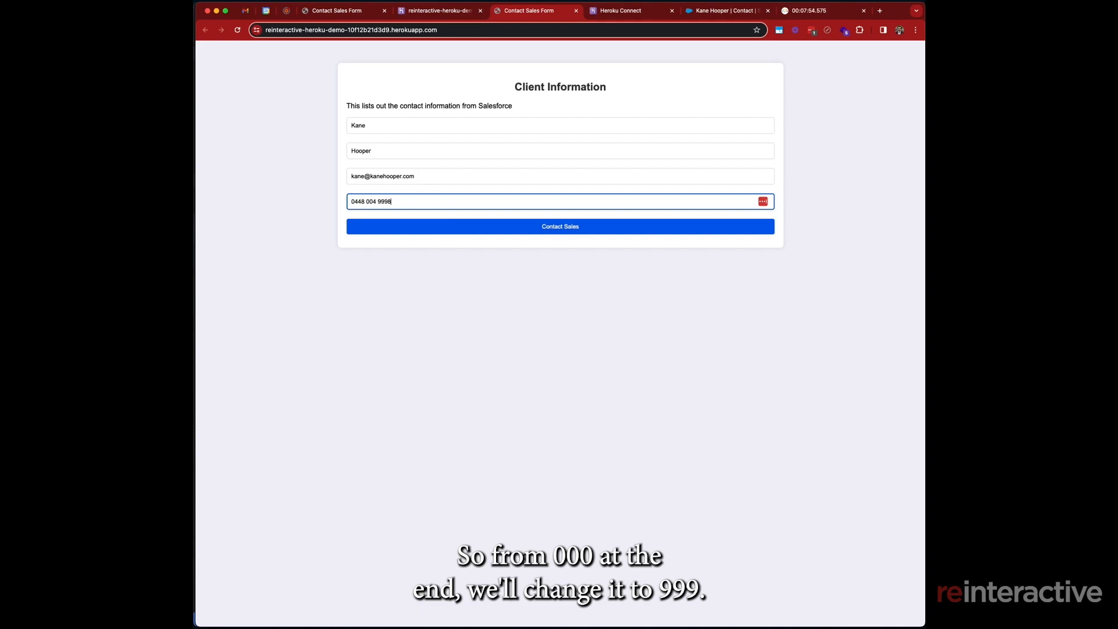
pyautogui.press('BackSpace')
pyautogui.click(552, 230)
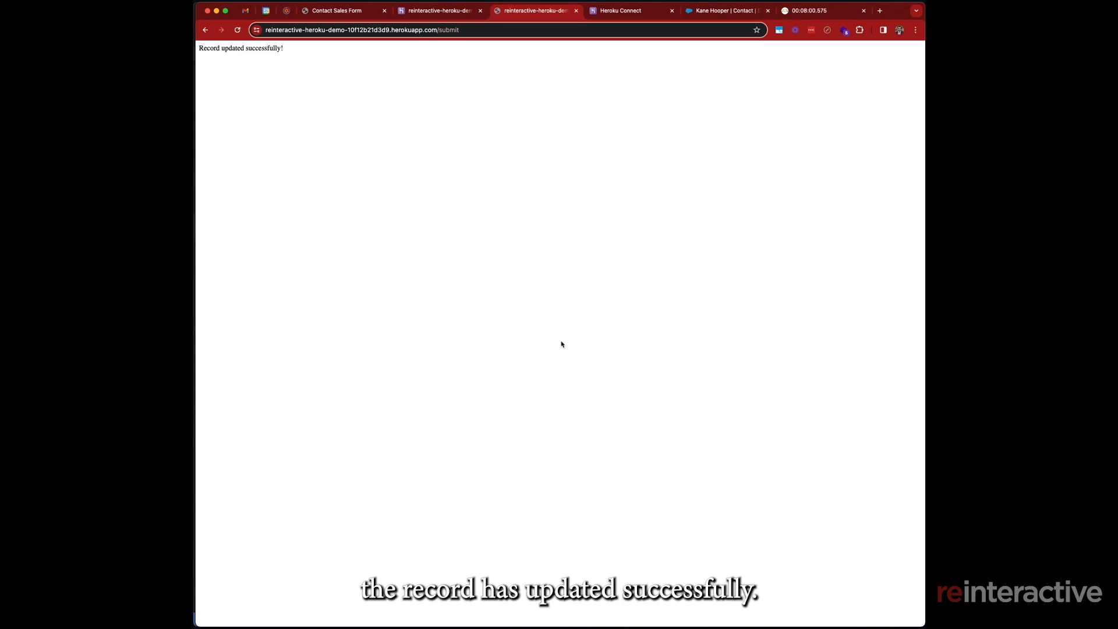
# Step: Open the Heroku Connect Explorer and dismiss the API error message
pyautogui.click(612, 18)
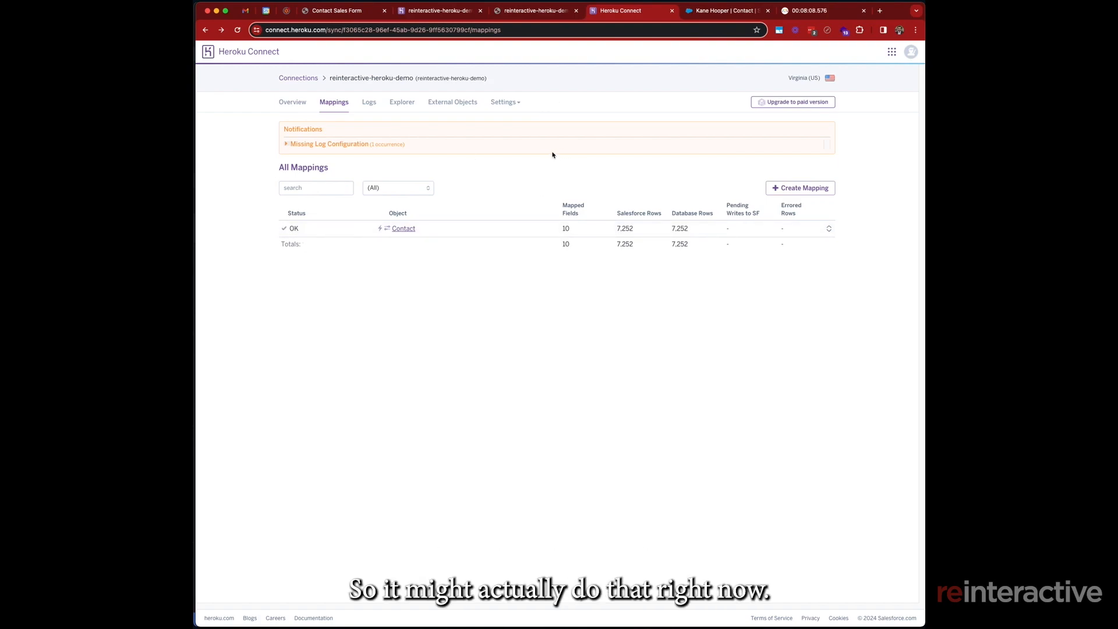
pyautogui.click(400, 106)
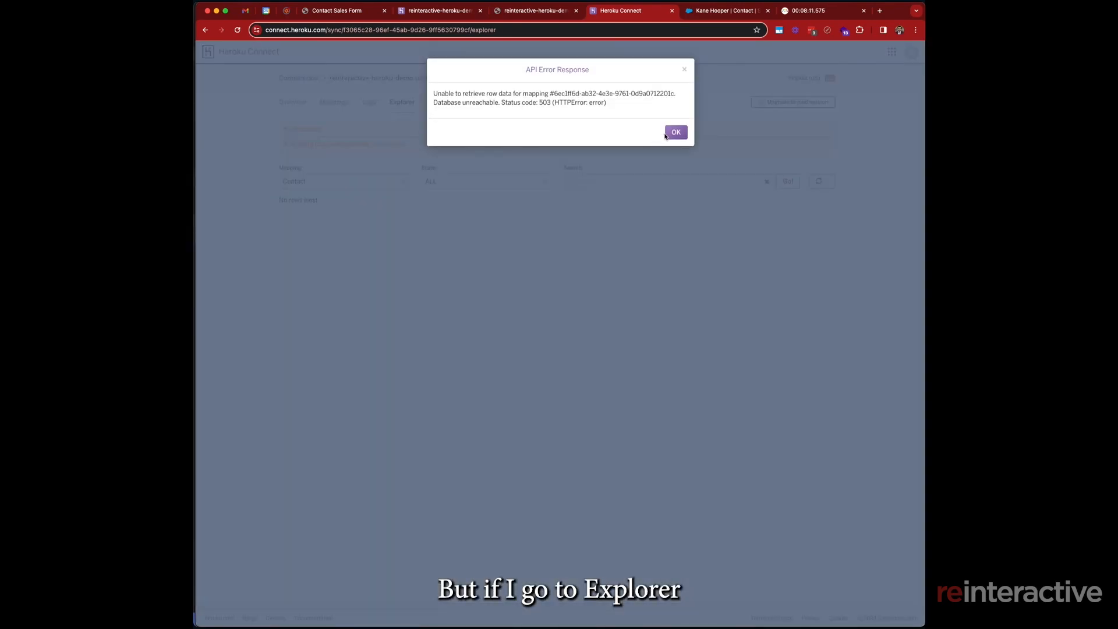
pyautogui.click(667, 133)
# Step: Search for the contact by name, expand the second result and compare its Postgres and Salesforce data
pyautogui.click(600, 180)
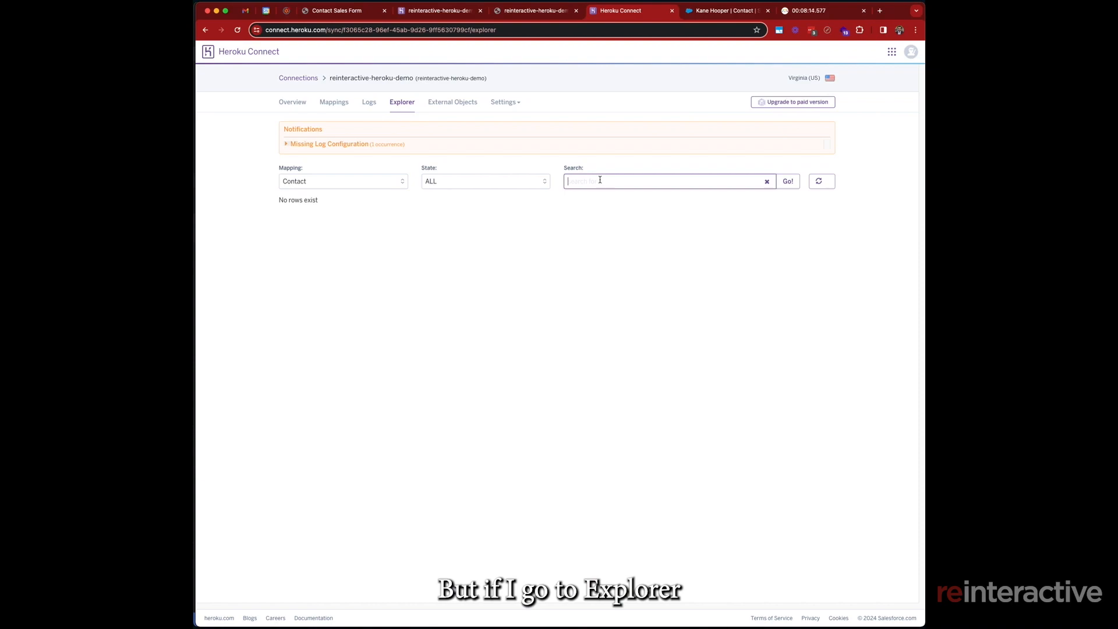
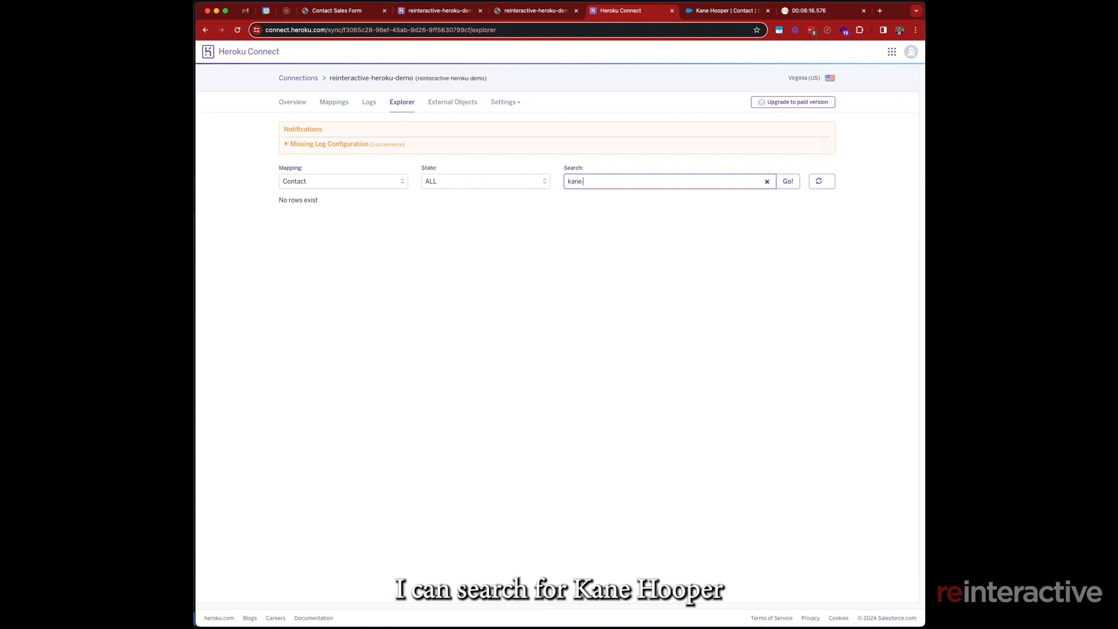
pyautogui.press('Return')
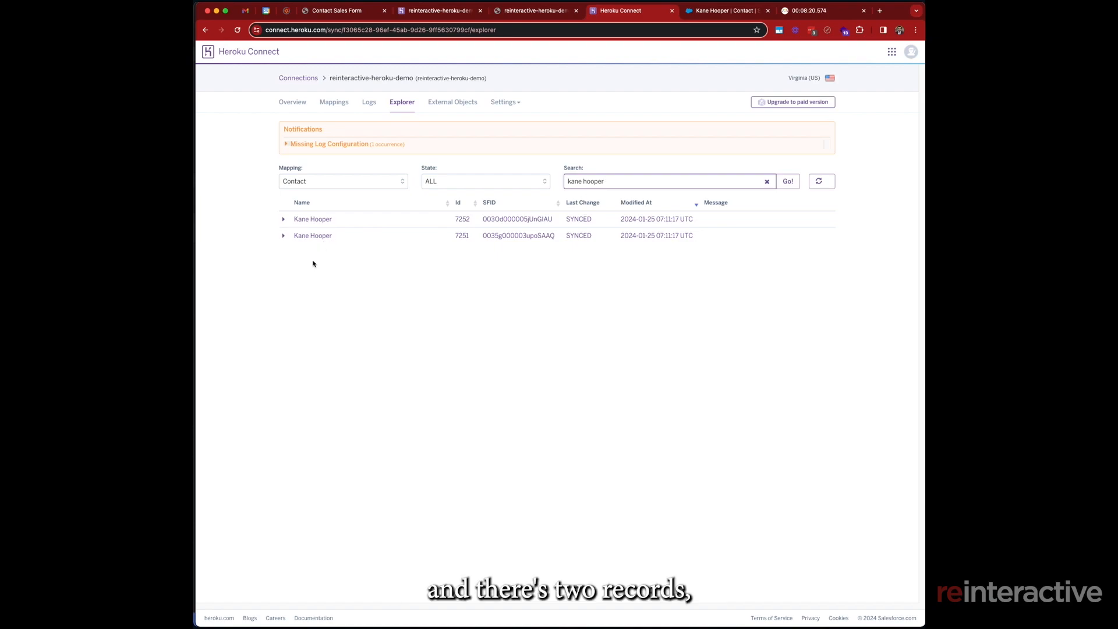
pyautogui.click(283, 241)
pyautogui.click(283, 238)
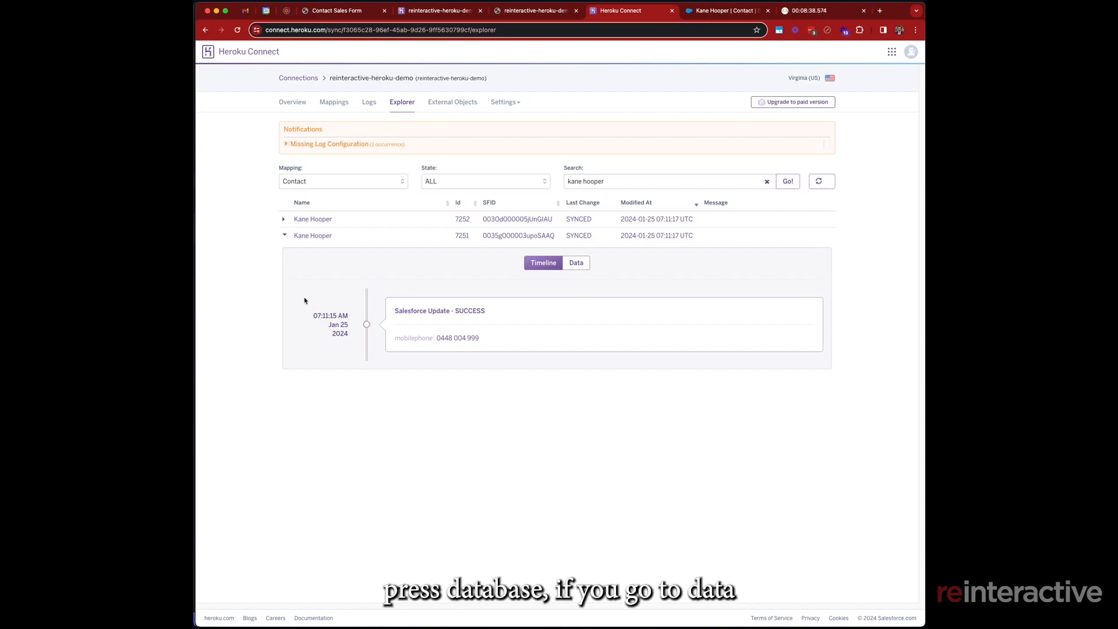
pyautogui.click(577, 266)
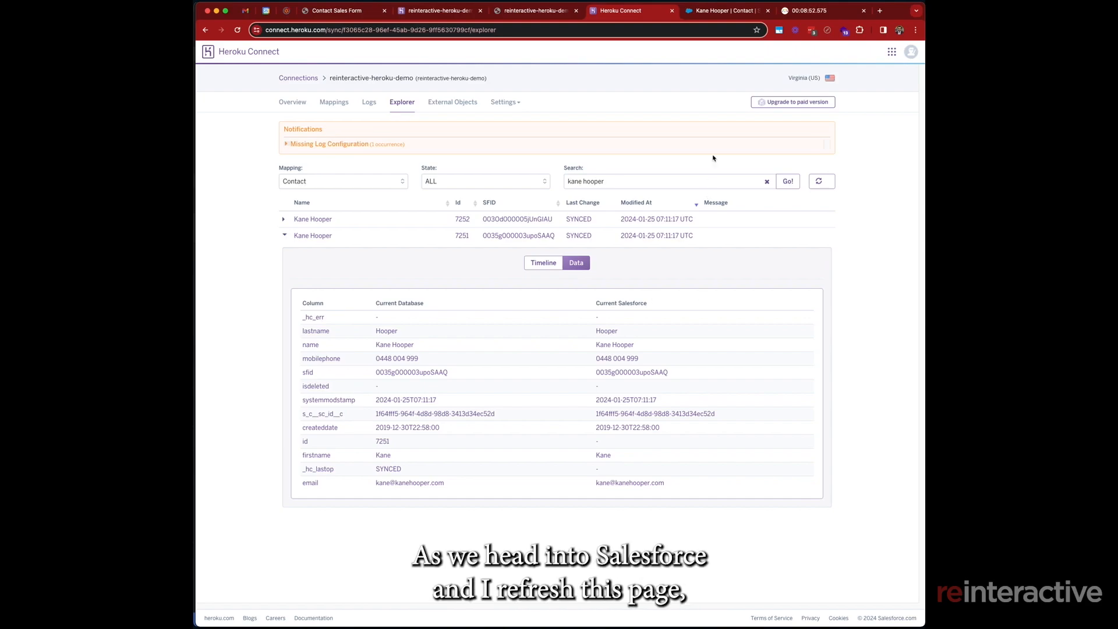
# Step: Reload the Salesforce contact to see the updated mobile number in Details, then check the stopwatch
pyautogui.click(724, 13)
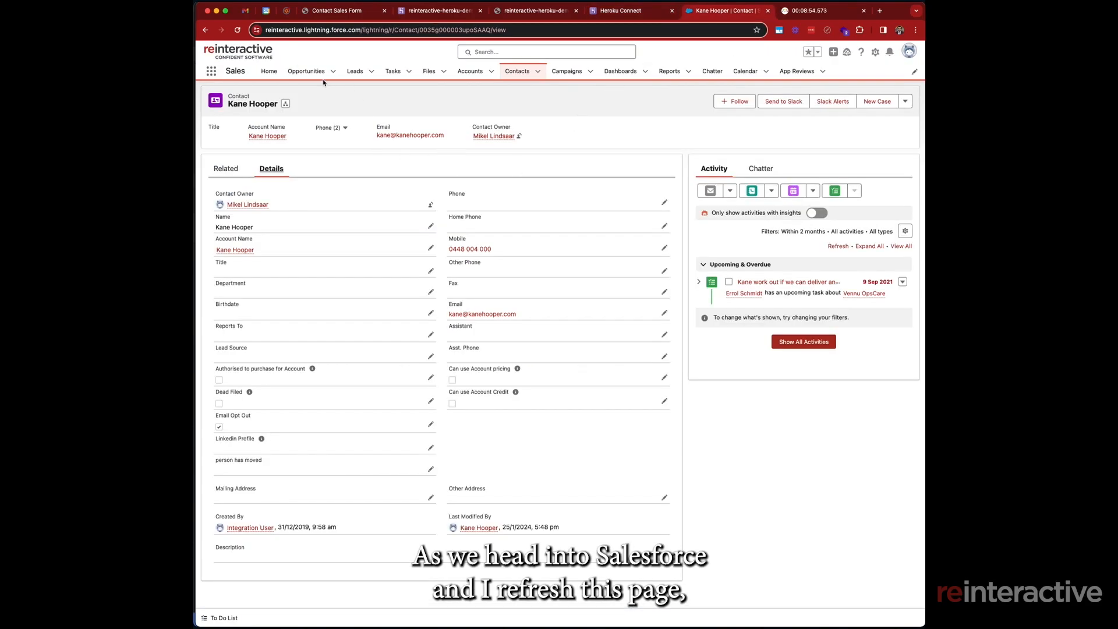
pyautogui.click(237, 30)
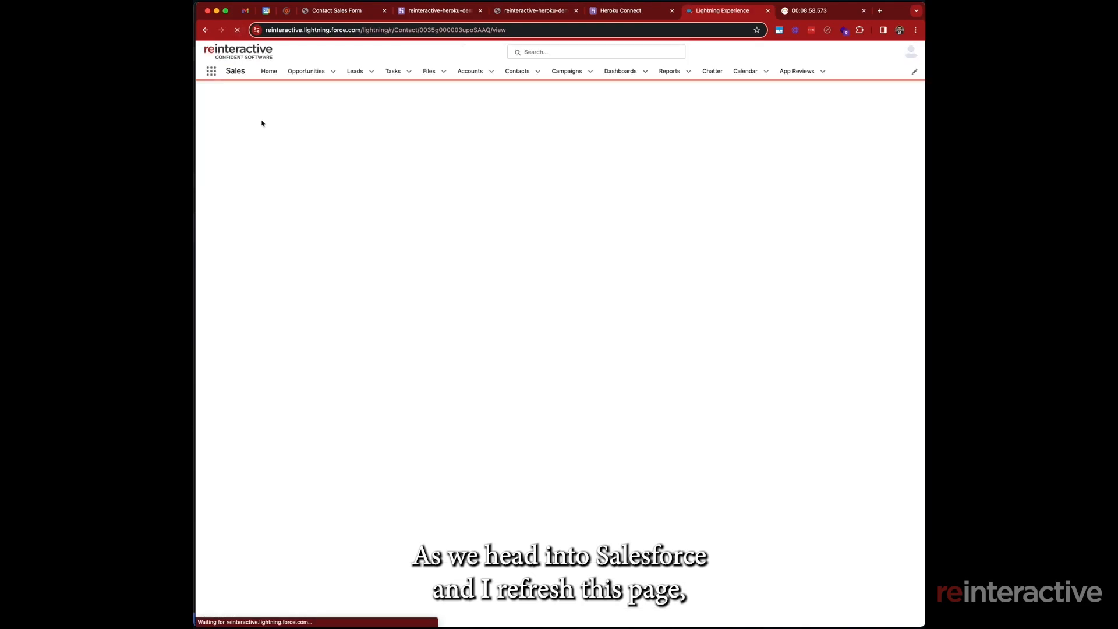
pyautogui.click(268, 166)
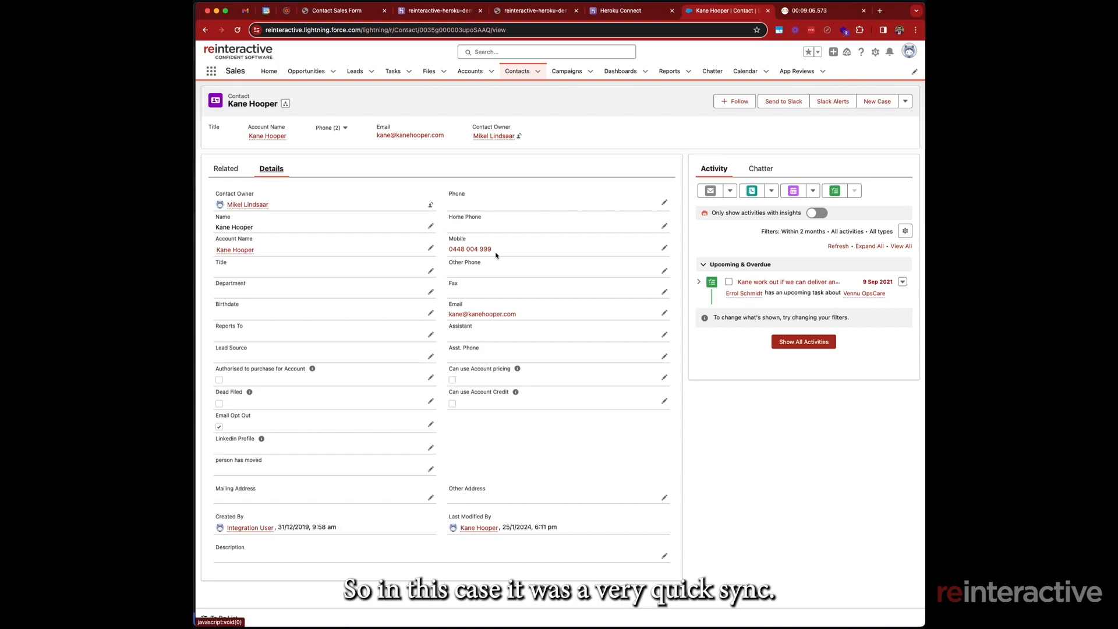
pyautogui.click(806, 11)
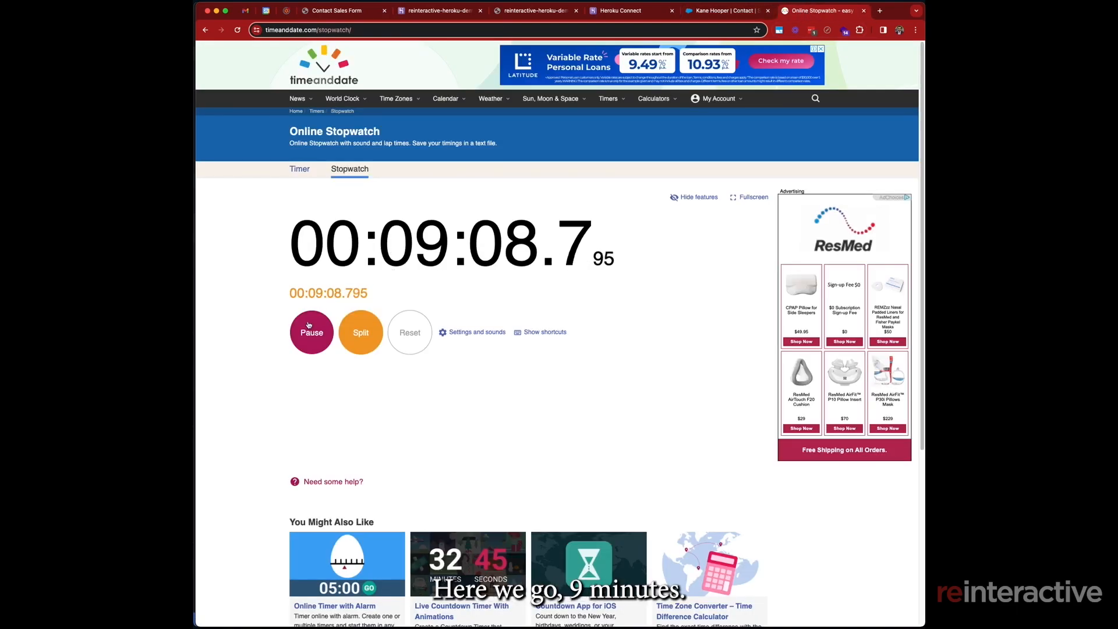
# Step: Pause the online stopwatch at about 00:09:09
pyautogui.click(309, 327)
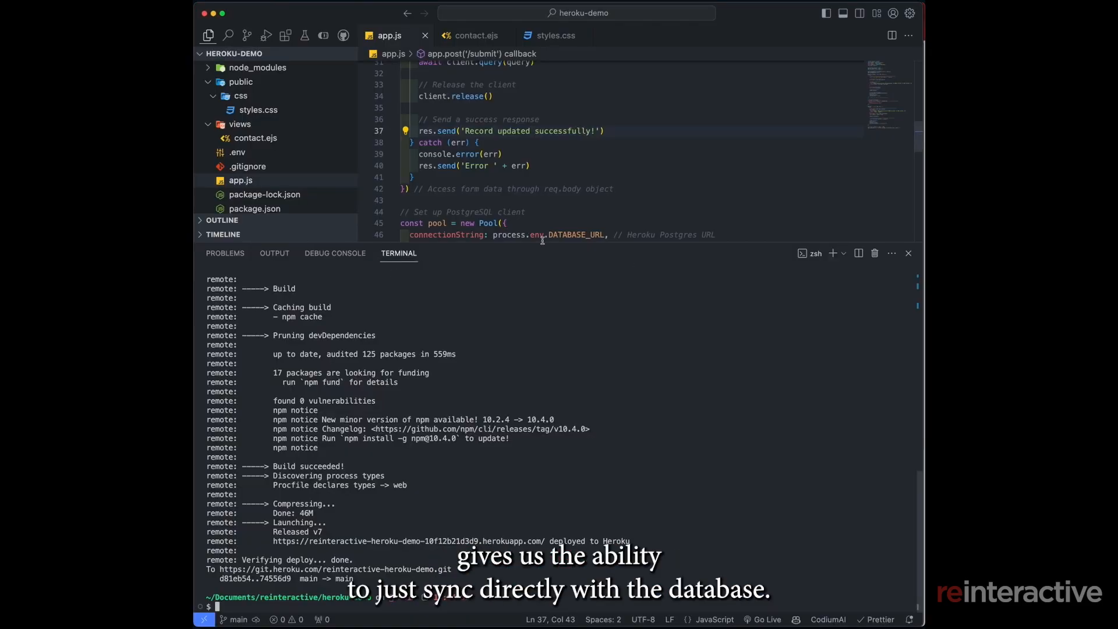
# Step: Enlarge the editor over the terminal and highlight the SELECT * FROM salesforce.Contact query in app.js
pyautogui.moveTo(542, 241); pyautogui.dragTo(554, 536)
pyautogui.scroll(-5, 540, 300)
pyautogui.scroll(3, 540, 300)
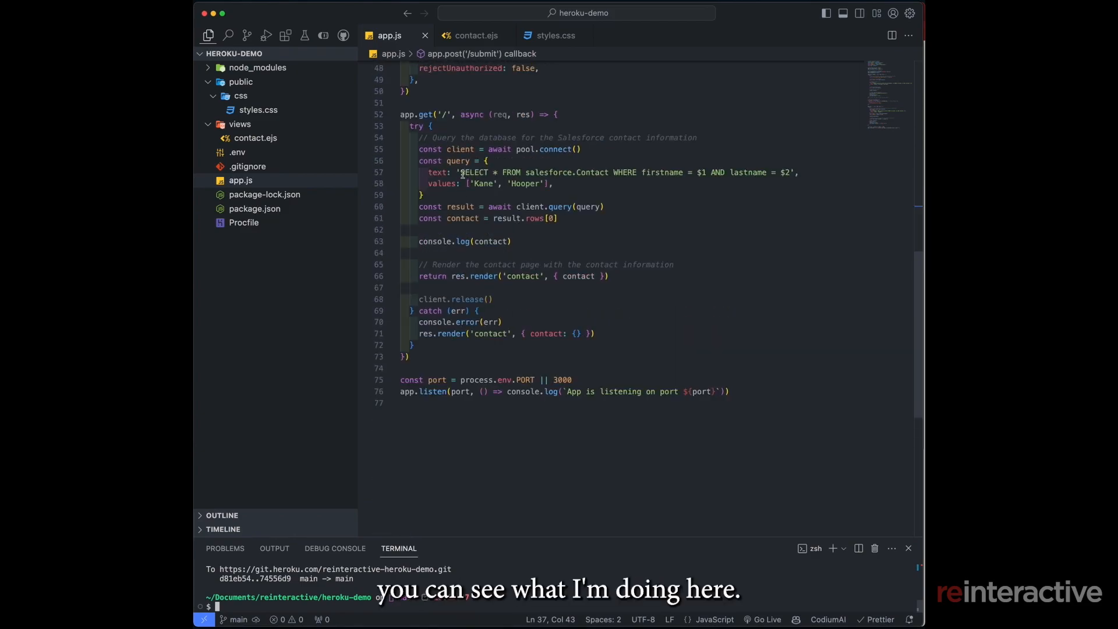
pyautogui.moveTo(463, 174); pyautogui.dragTo(524, 174)
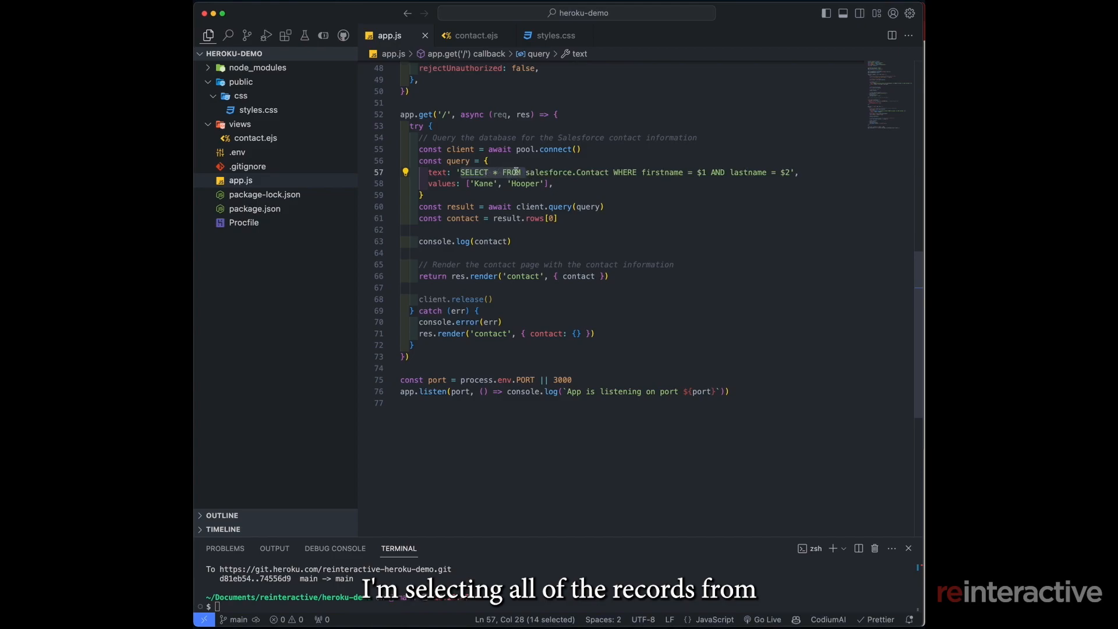
pyautogui.click(528, 173)
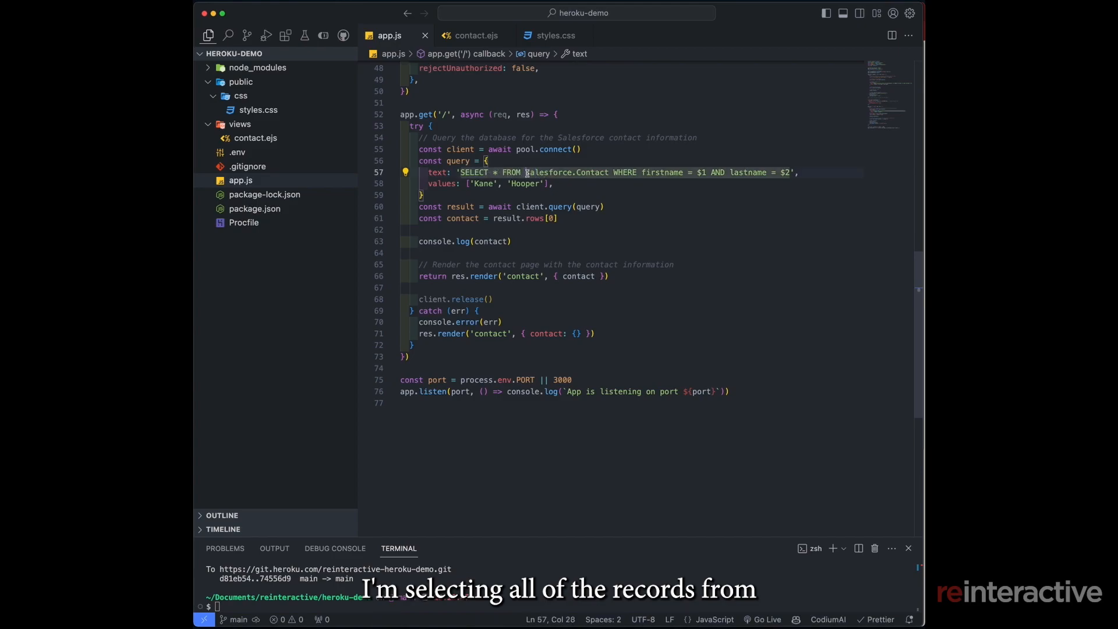
pyautogui.doubleClick(584, 173)
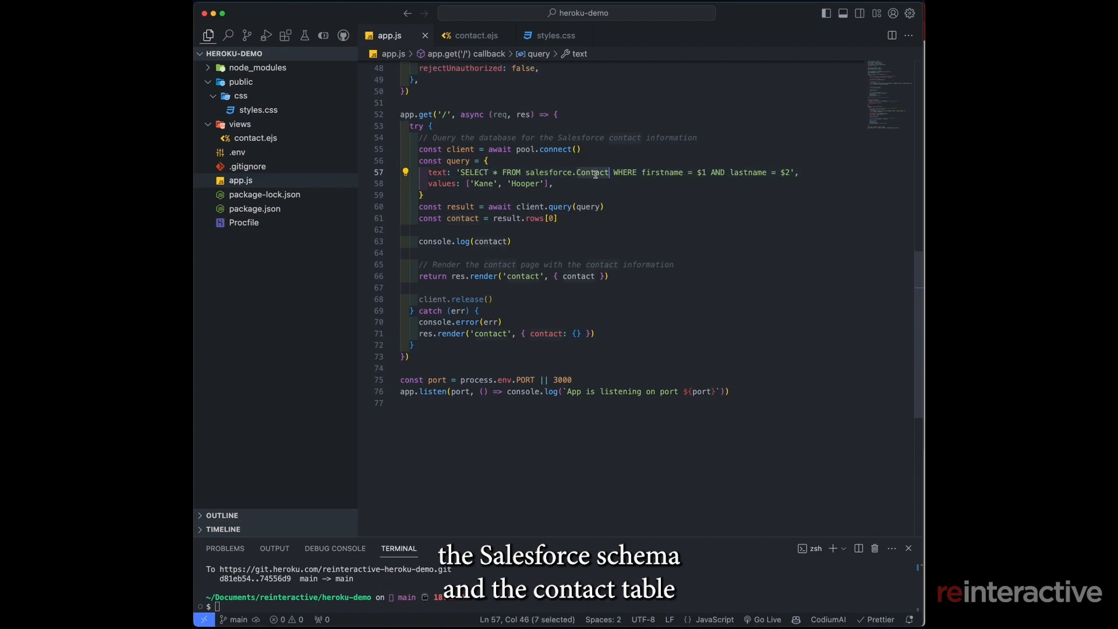